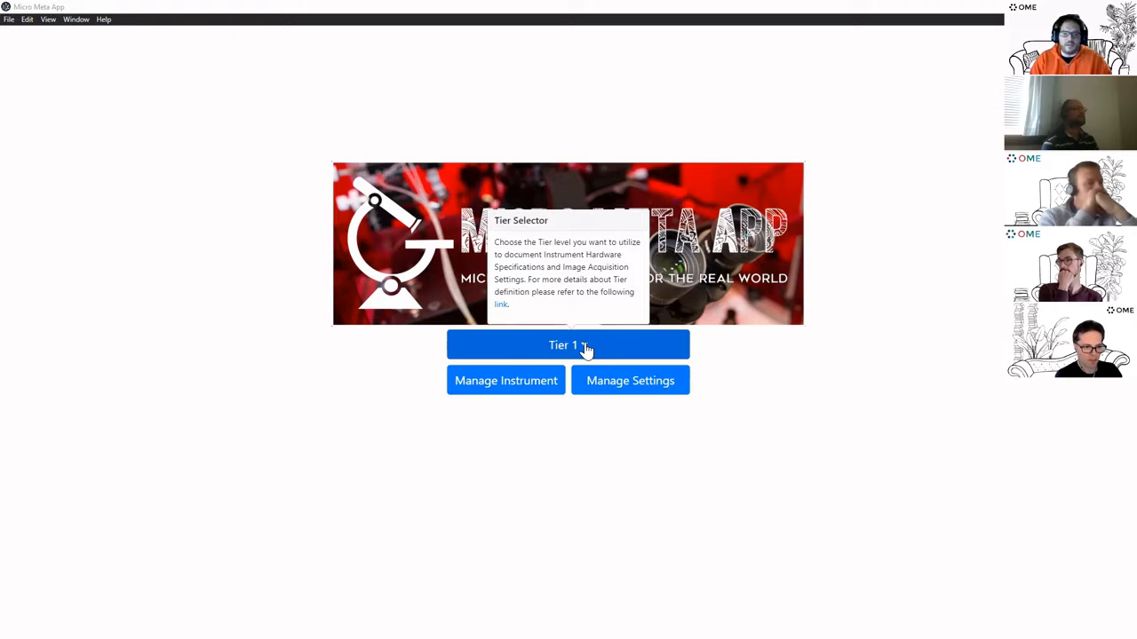
Set the documentation tier to 3 and start managing a microscope instrument
click(585, 346)
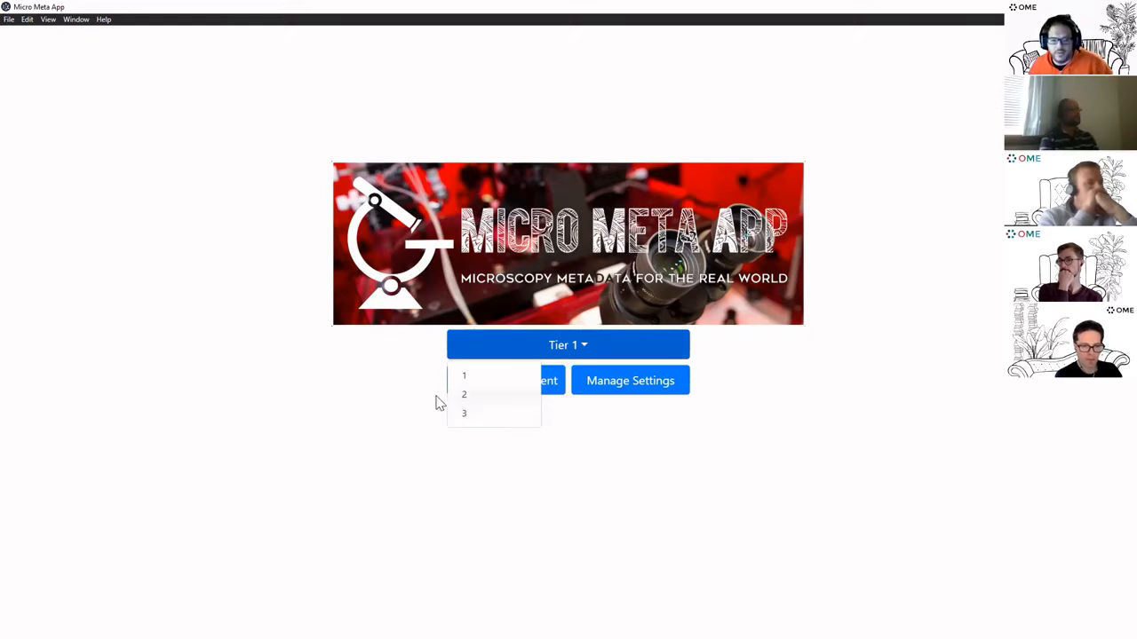
click(337, 382)
click(555, 348)
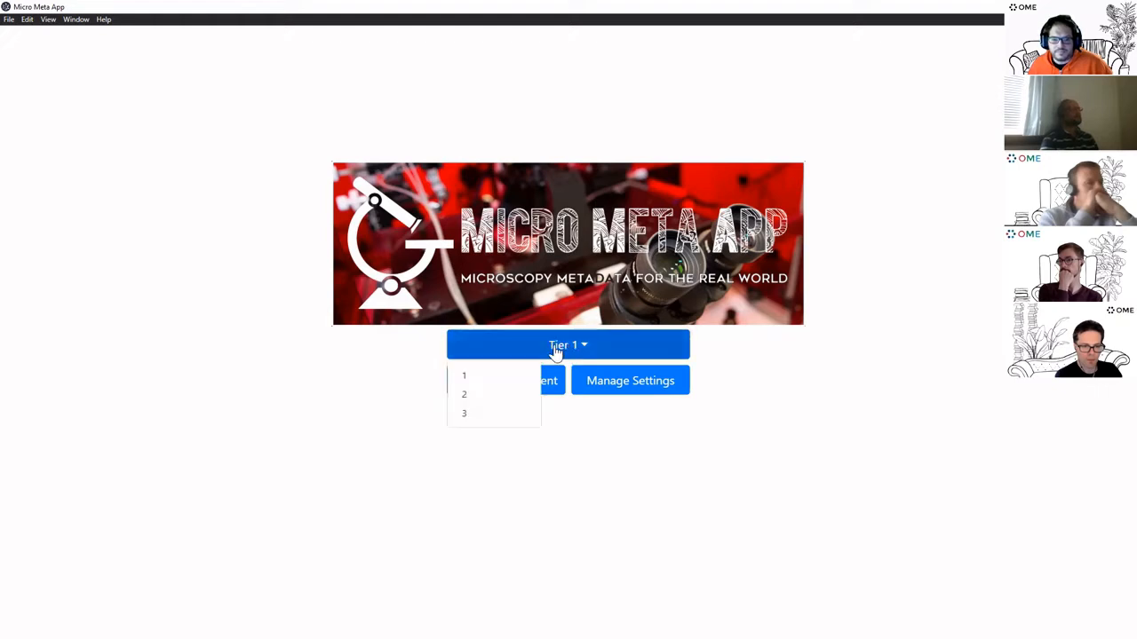
click(491, 416)
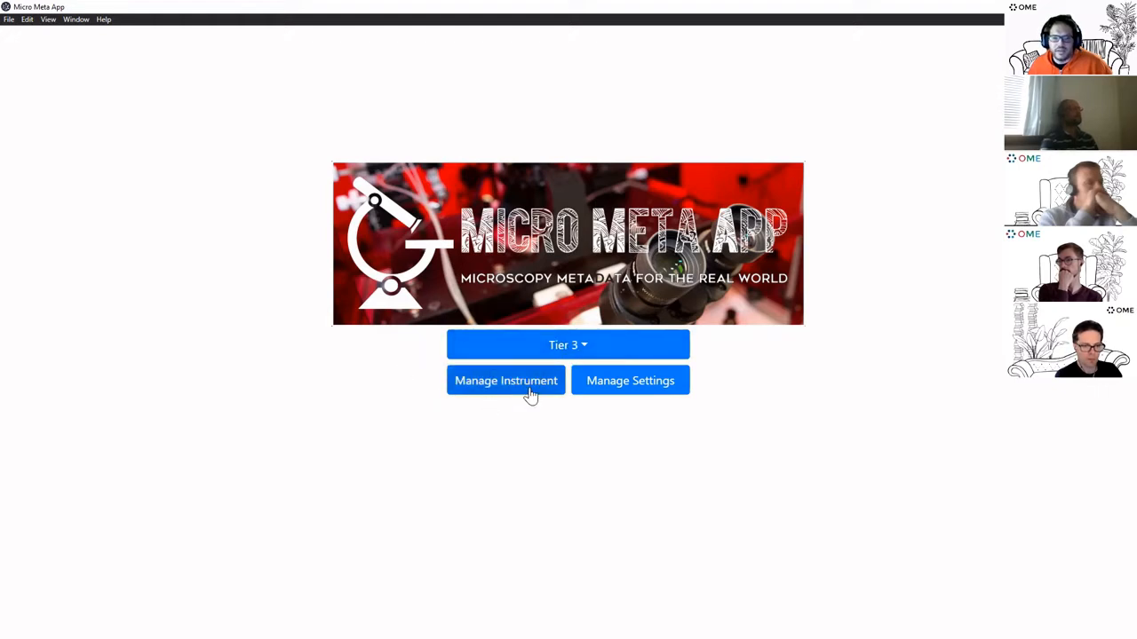
click(530, 395)
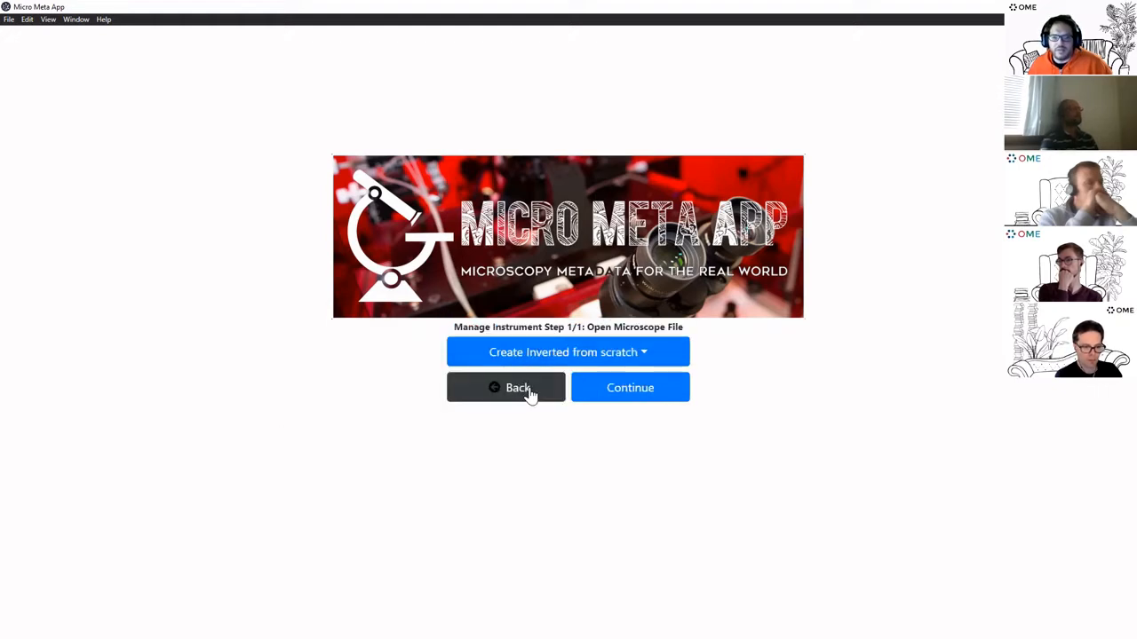
Create a new inverted microscope from scratch and open it in the editor
click(630, 364)
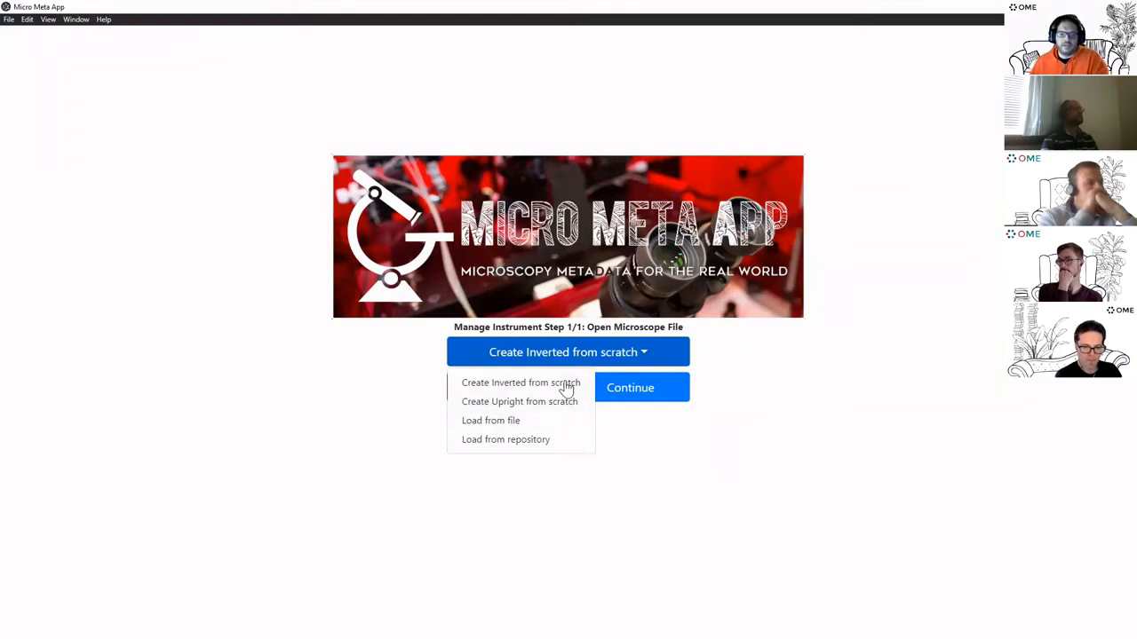
click(541, 451)
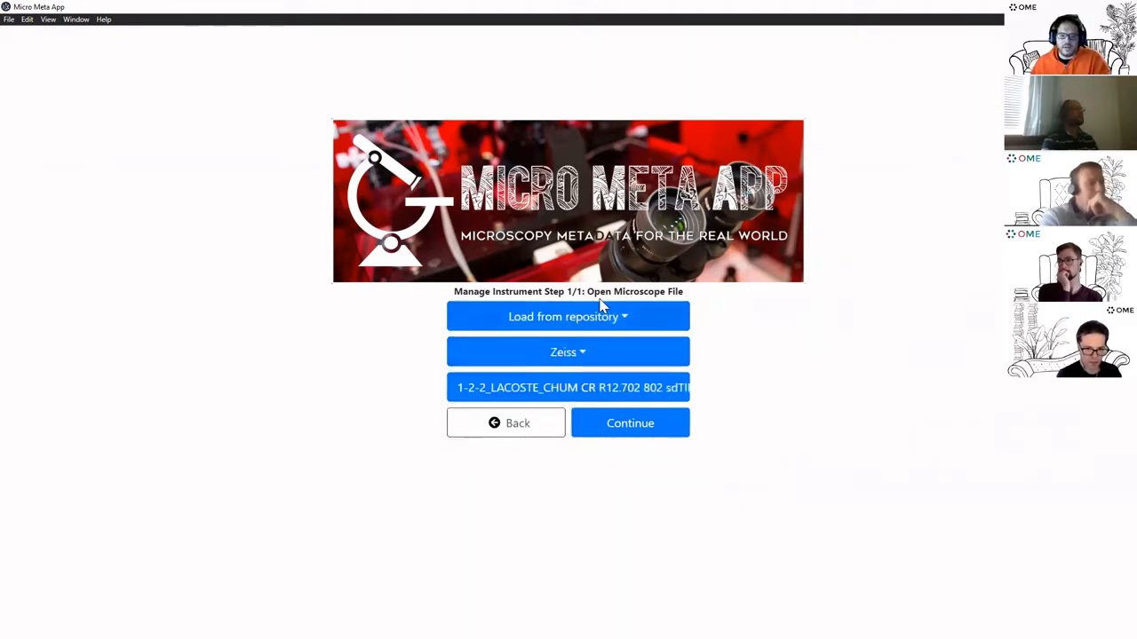
click(588, 357)
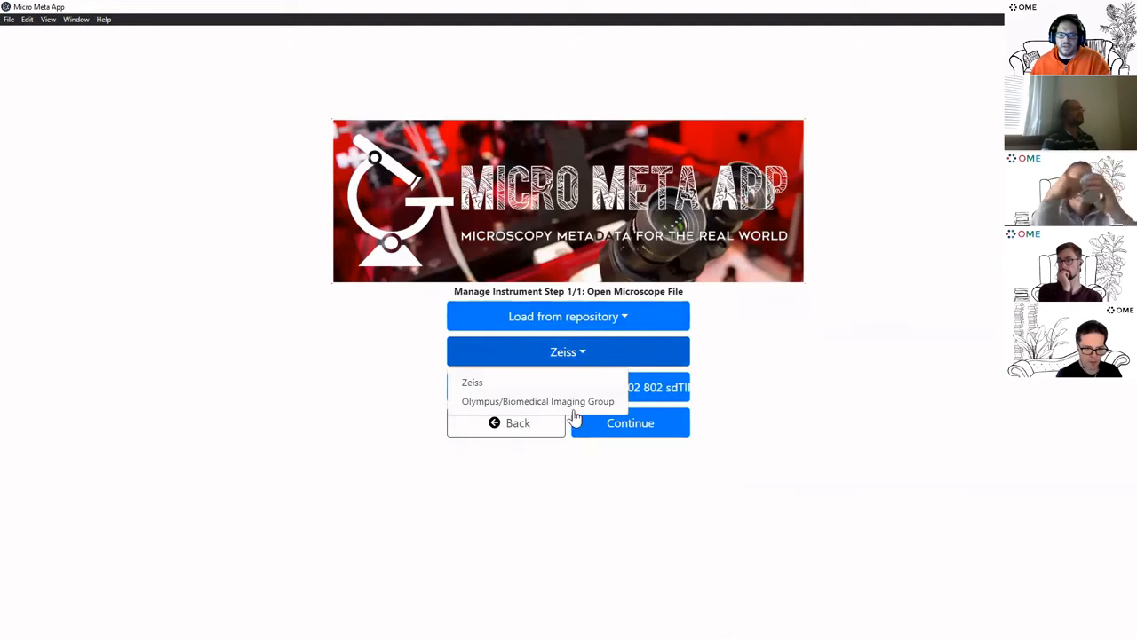
click(583, 355)
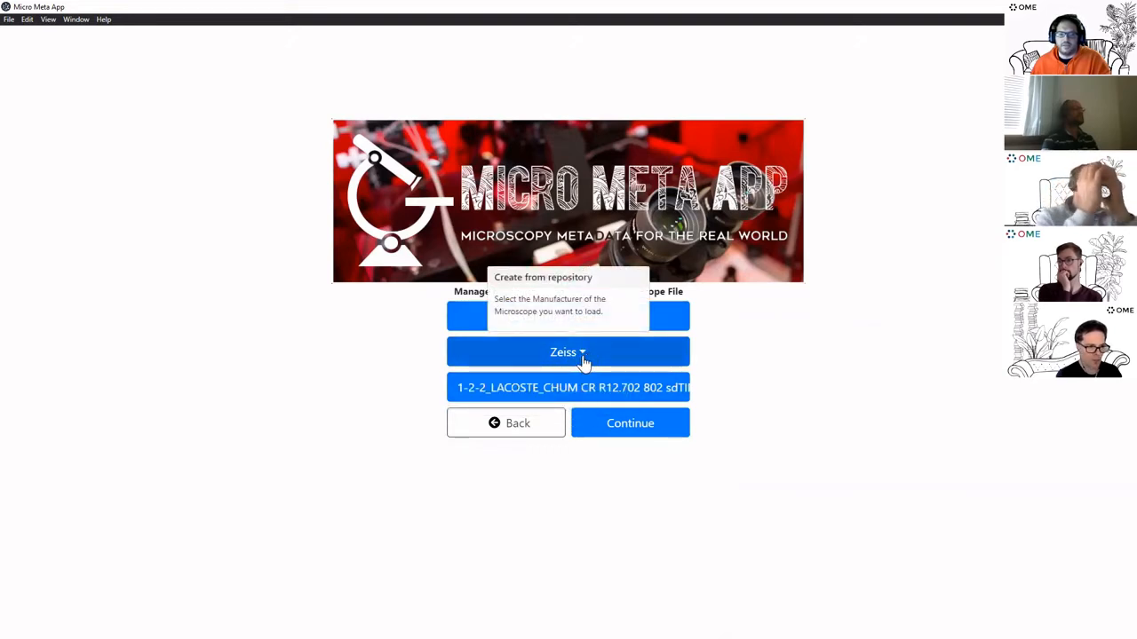
click(677, 319)
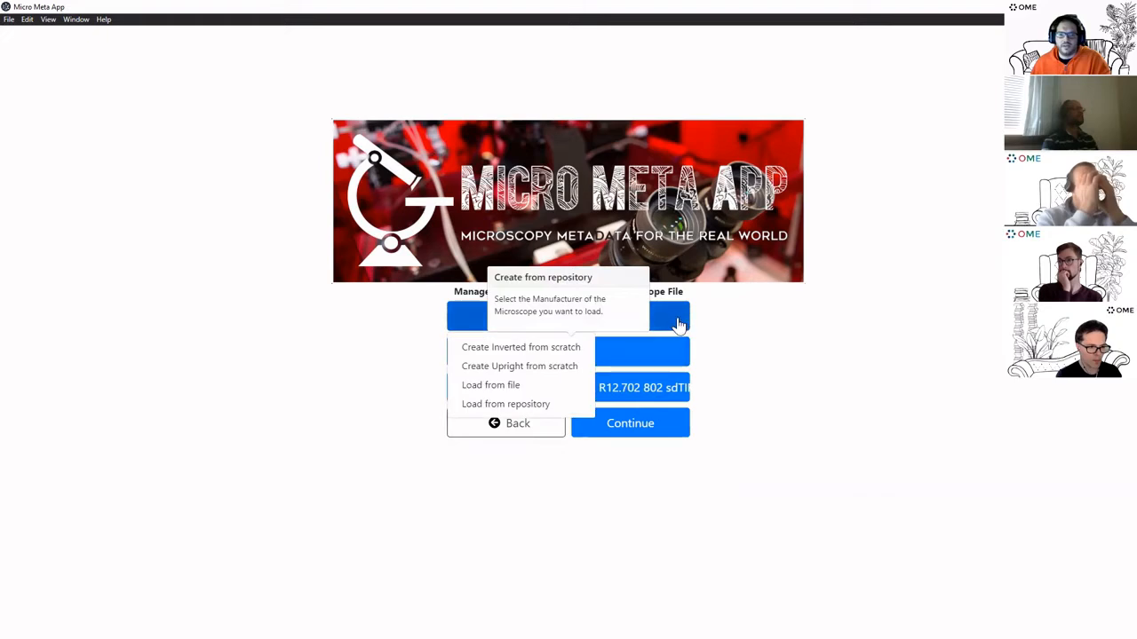
click(536, 353)
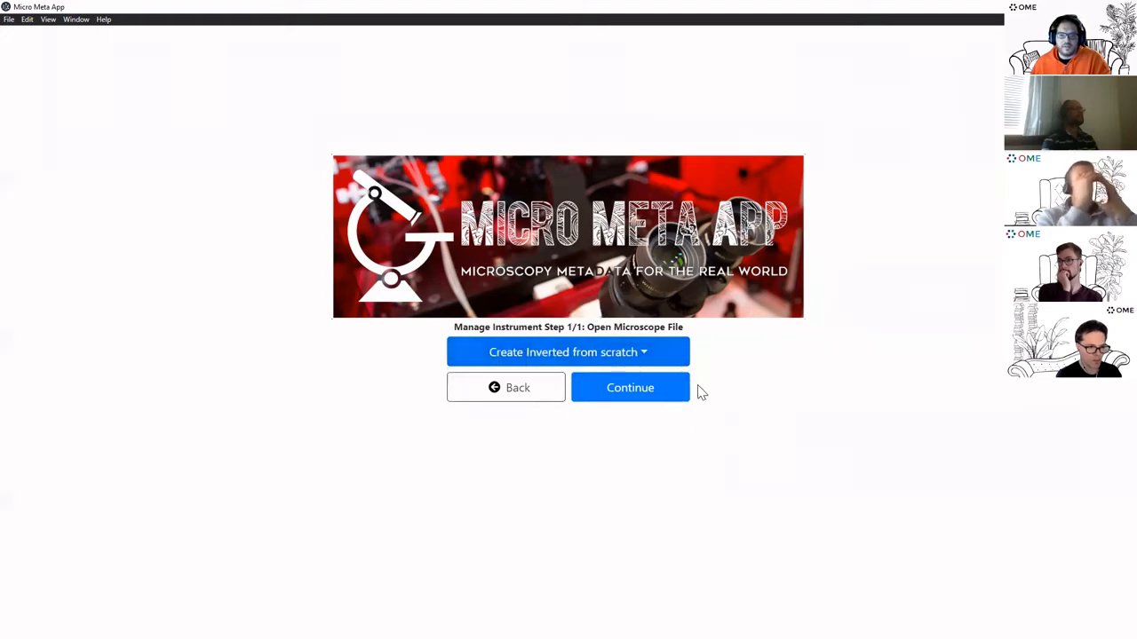
click(640, 402)
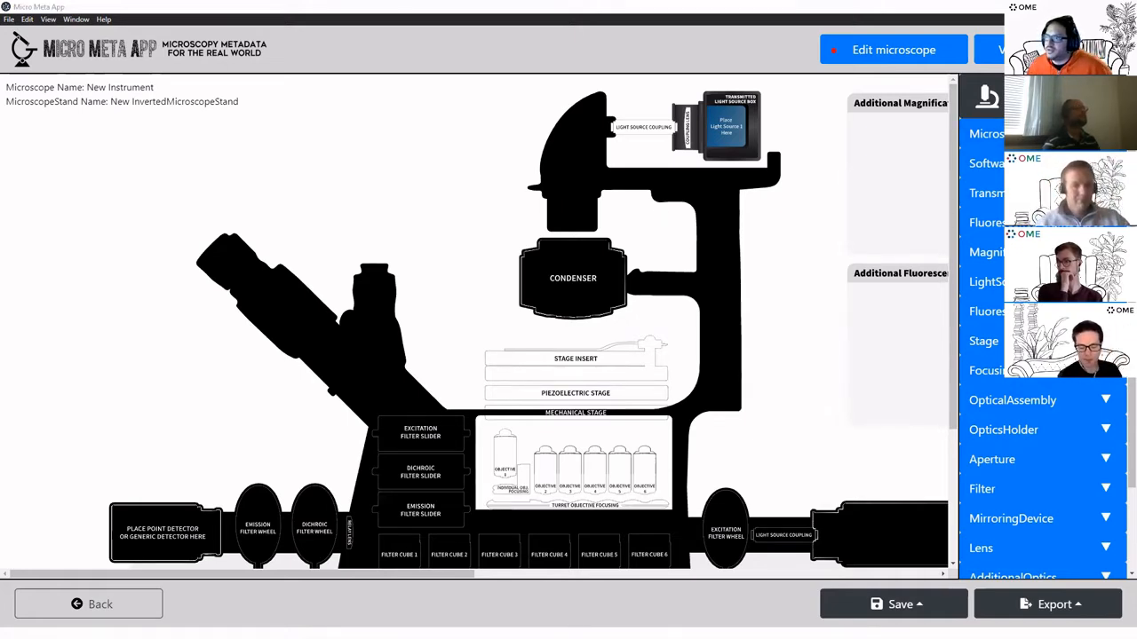
Add an environmental control component to the microscope diagram
click(984, 133)
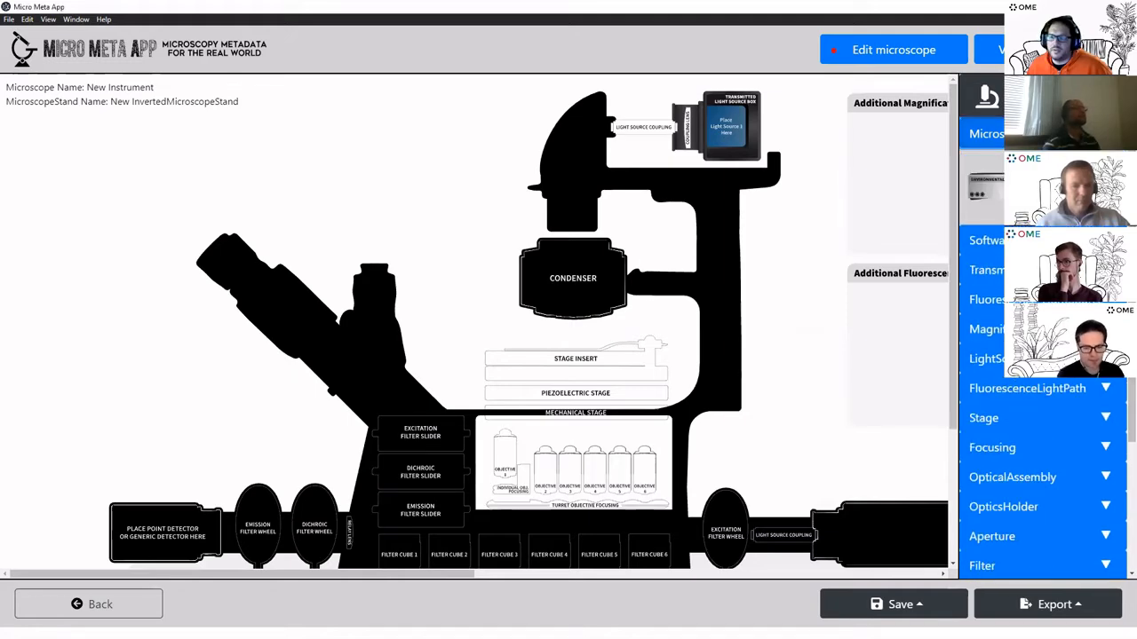
drag(981, 188, 147, 435)
scroll(558, 382, down, 1)
scroll(556, 379, down, 2)
scroll(556, 379, up, 1)
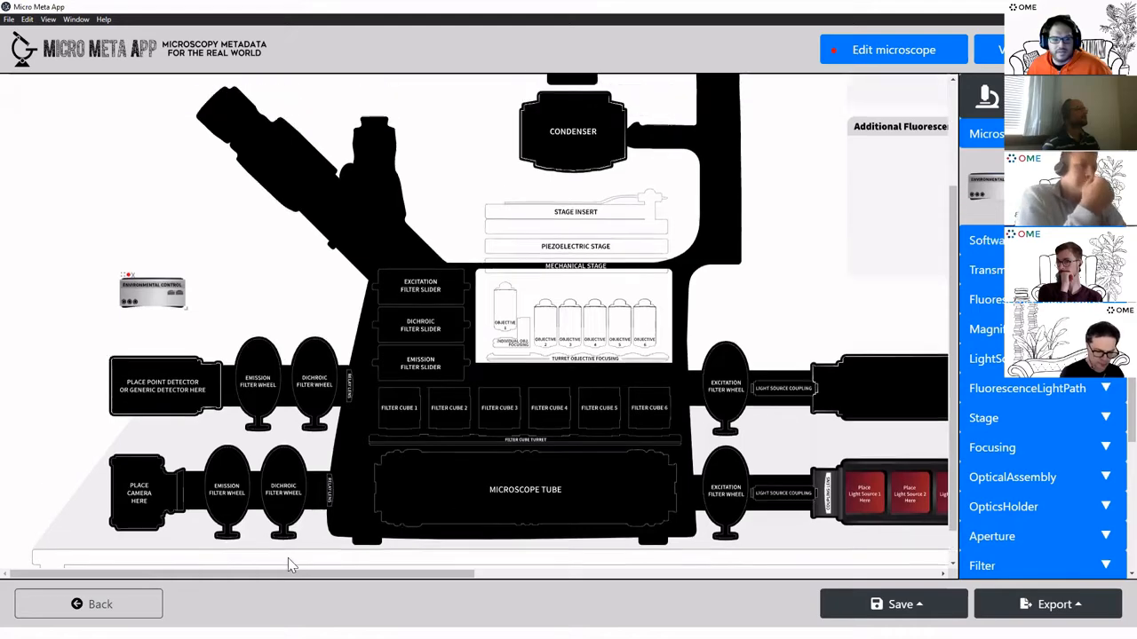
drag(359, 573, 400, 543)
scroll(461, 460, up, 2)
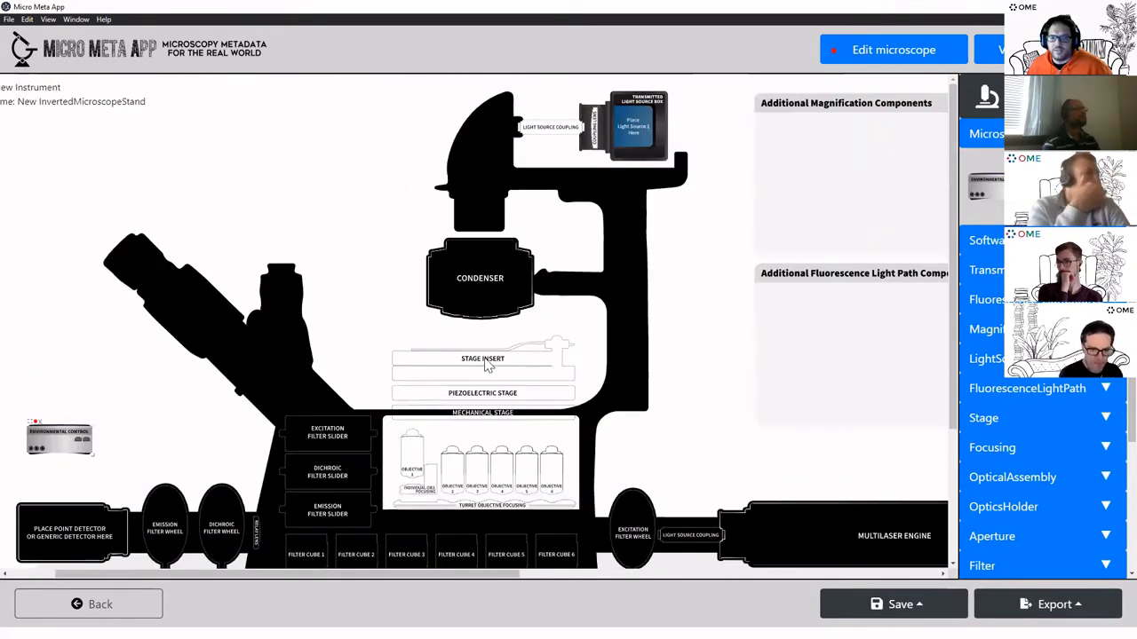
Place a filament in the transmitted light source box
click(986, 270)
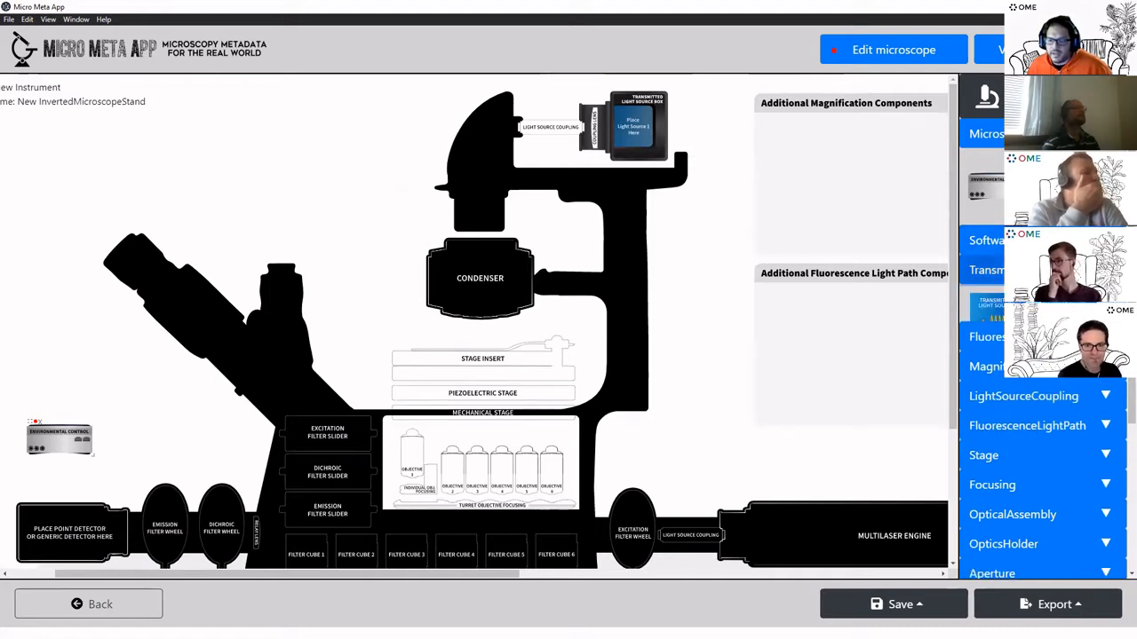
drag(991, 321, 657, 142)
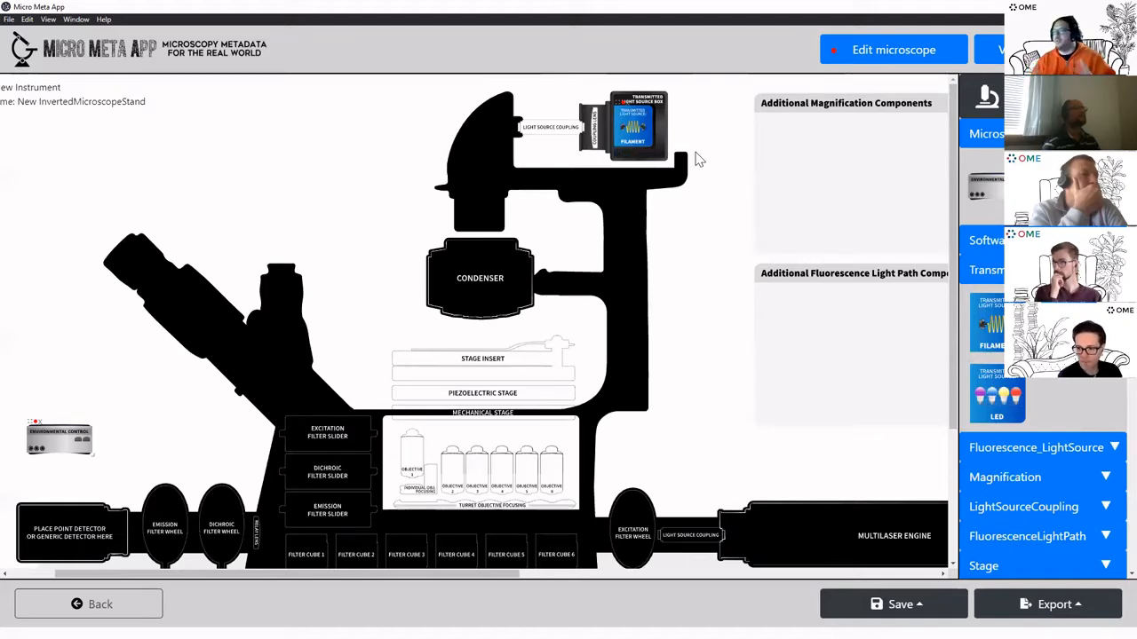
scroll(755, 231, down, 1)
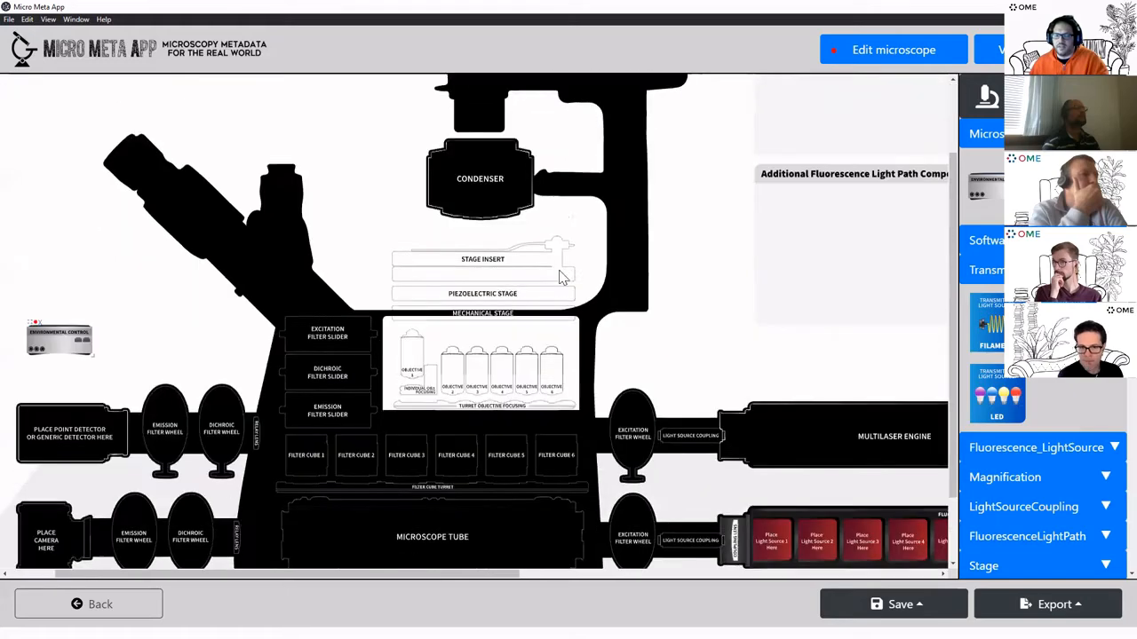
Position an arc fluorescence light source on the diagram and open the filament's settings
click(1070, 453)
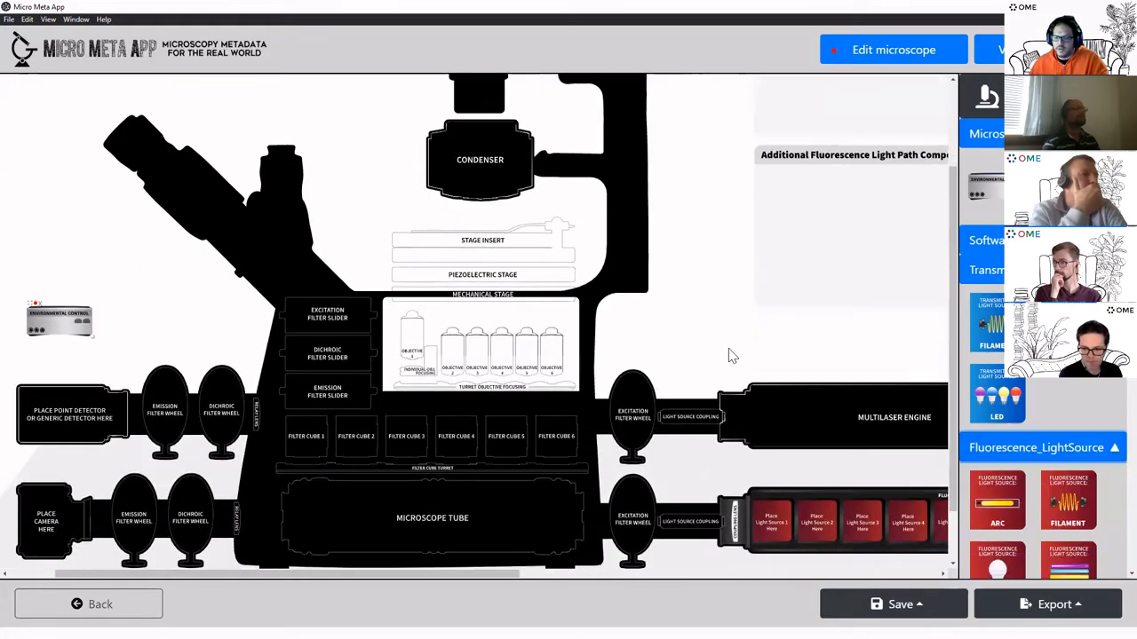
scroll(733, 355, down, 1)
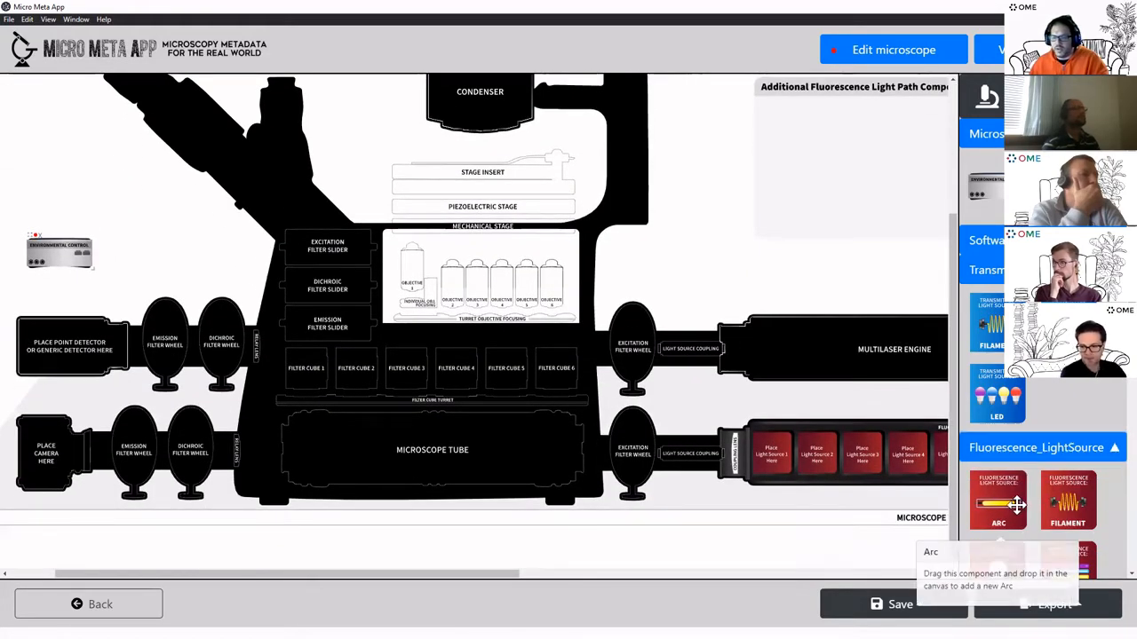
drag(1013, 505, 512, 571)
drag(506, 575, 620, 576)
drag(997, 493, 534, 456)
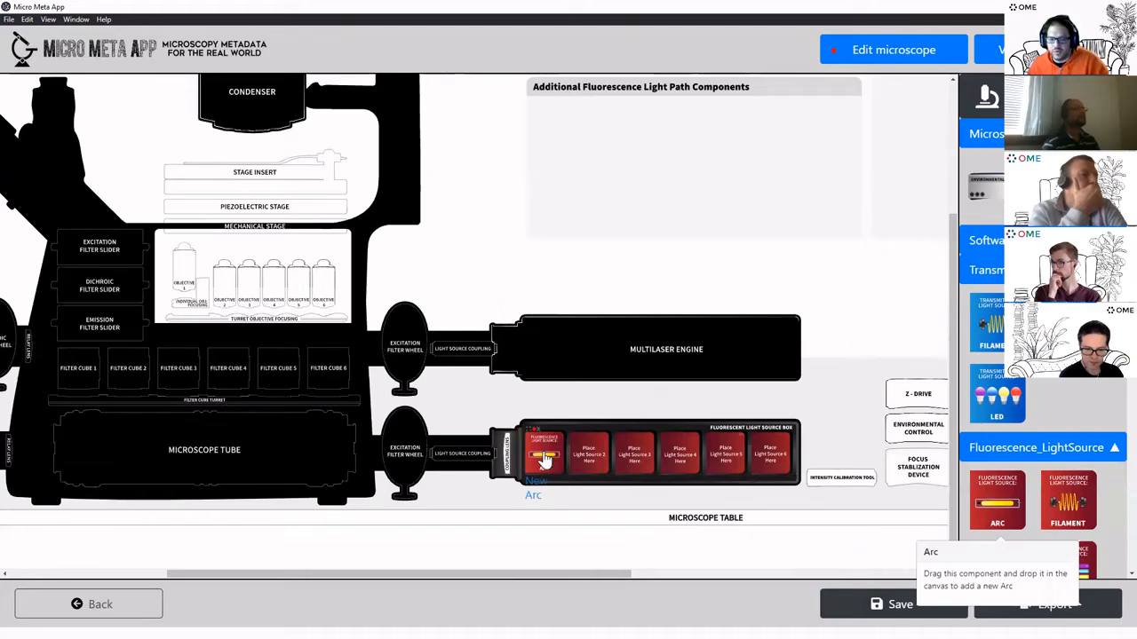
scroll(550, 457, up, 3)
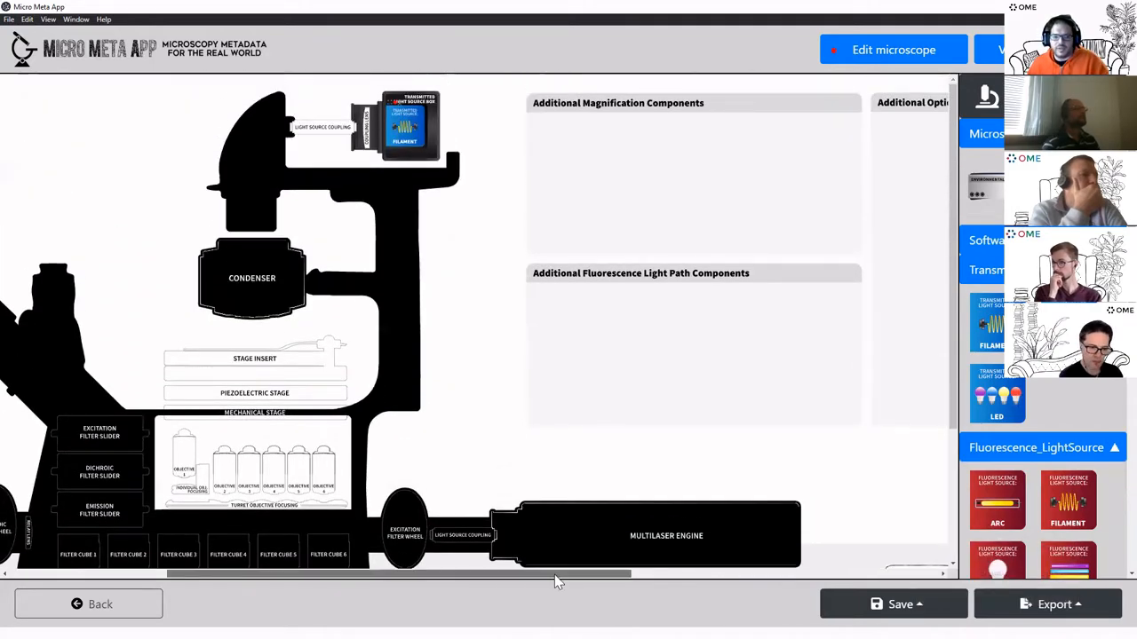
drag(618, 574, 460, 574)
click(727, 127)
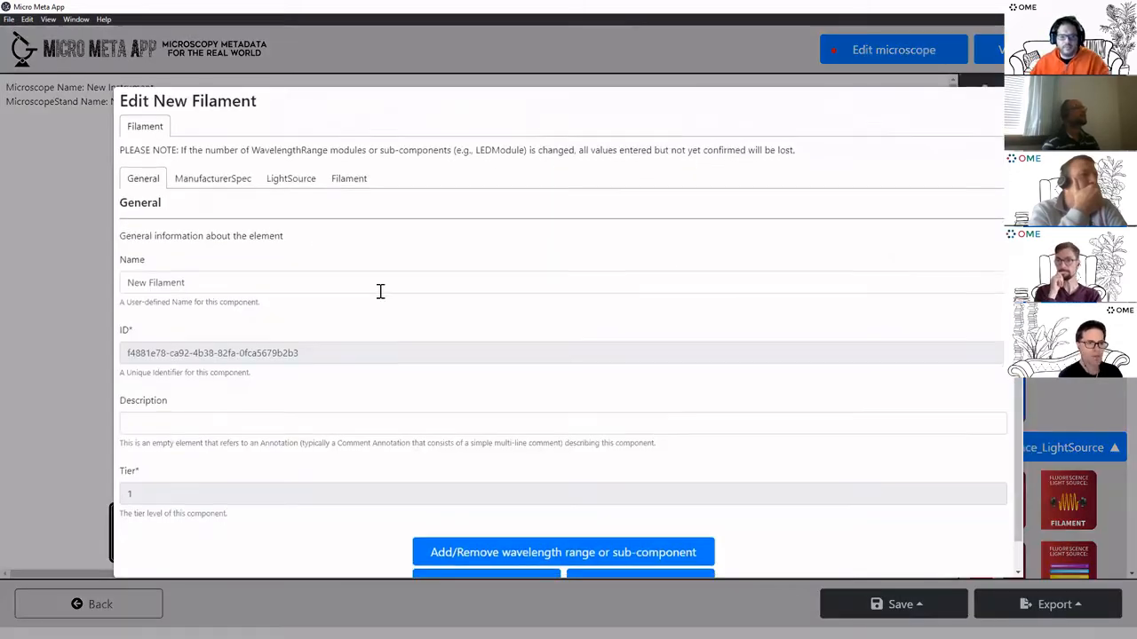
Review the filament's form tabs and set its filament type to Standard
scroll(347, 320, down, 1)
scroll(293, 355, up, 2)
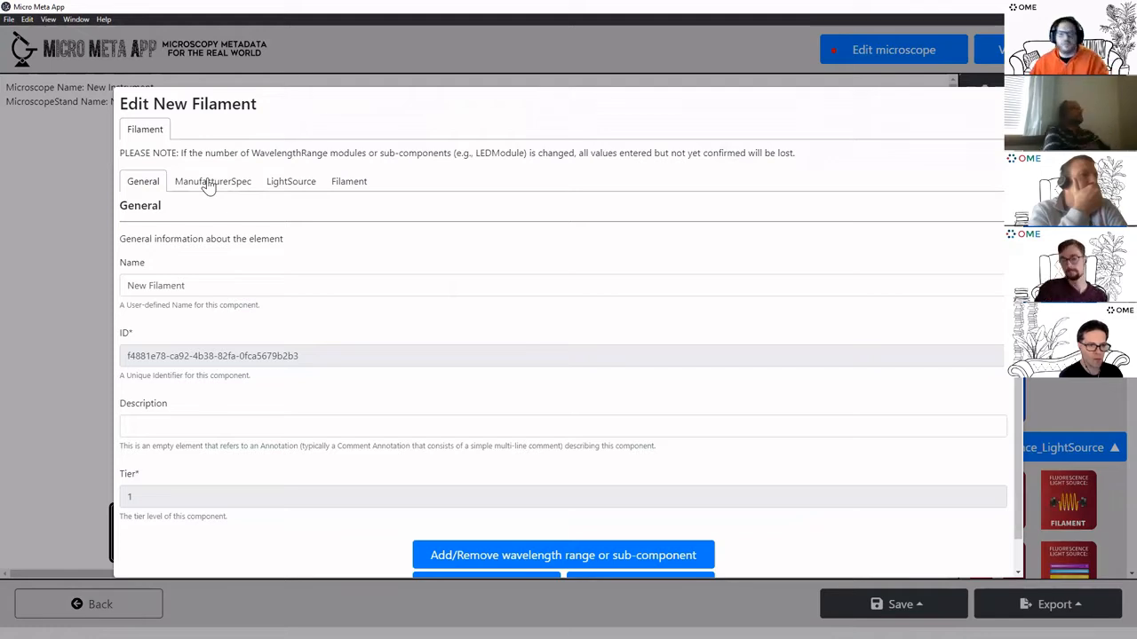
click(207, 184)
click(139, 182)
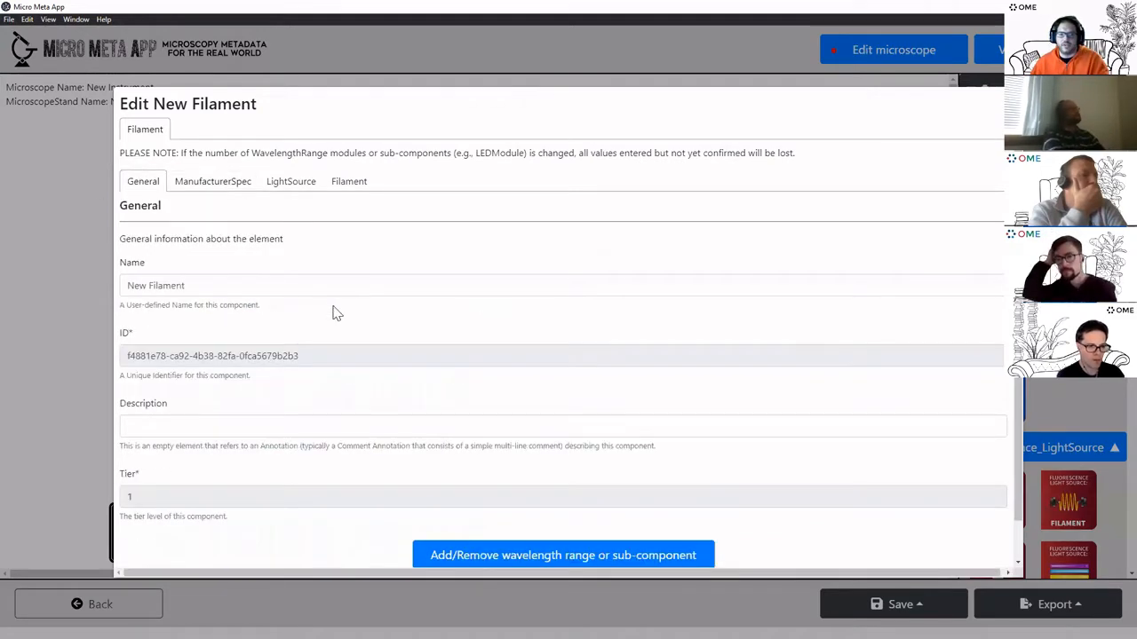
scroll(325, 302, down, 1)
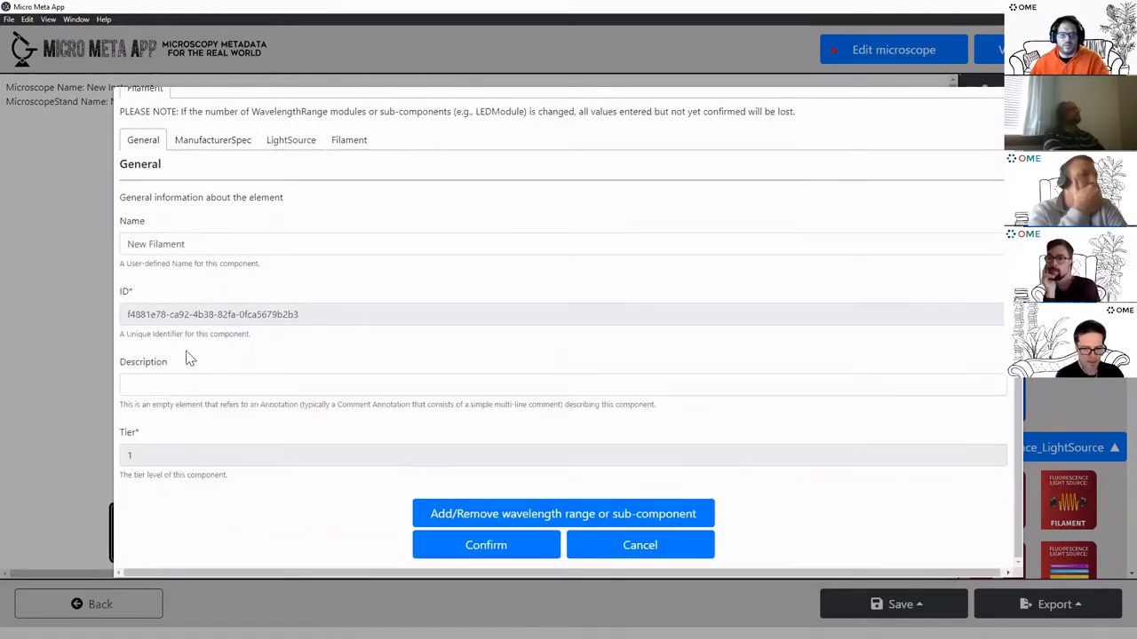
scroll(259, 378, up, 1)
click(223, 180)
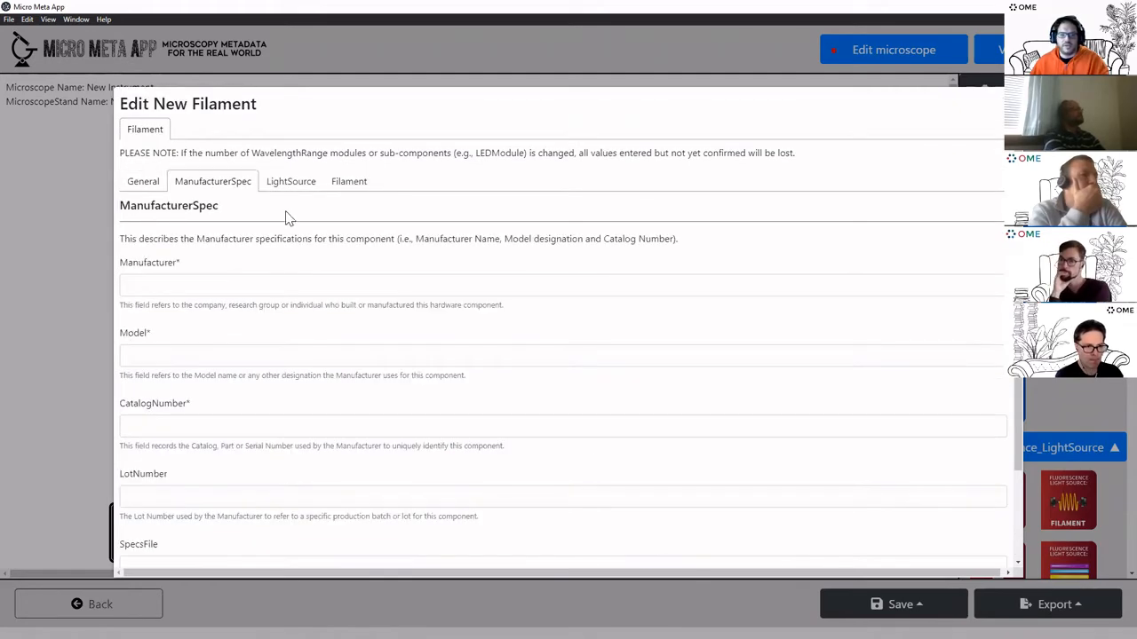
scroll(279, 299, down, 2)
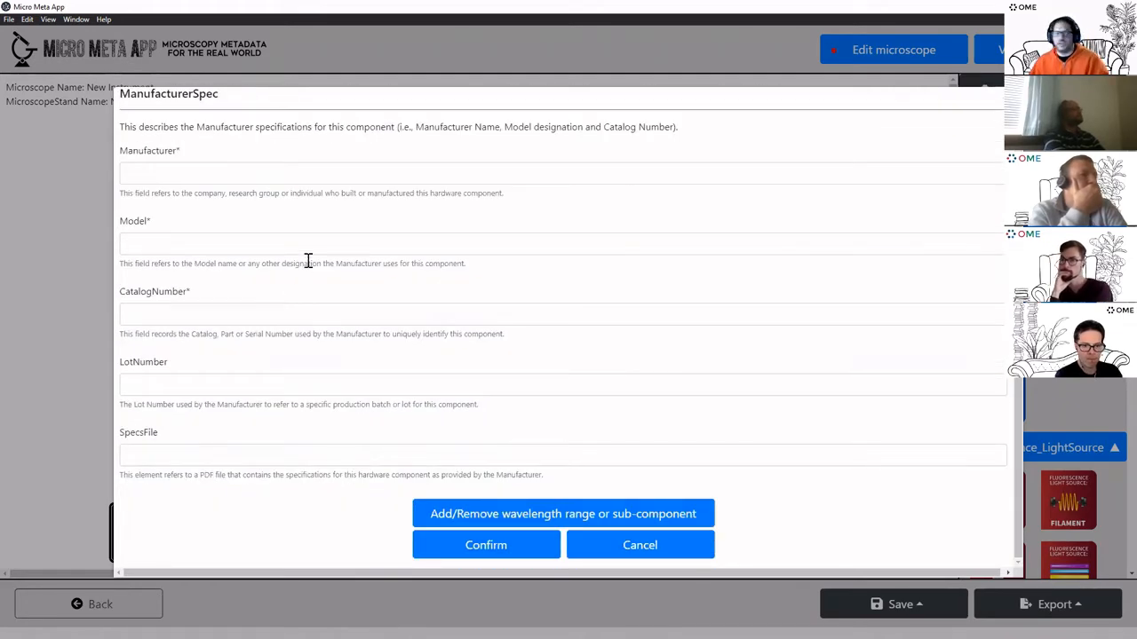
scroll(302, 231, up, 2)
click(293, 181)
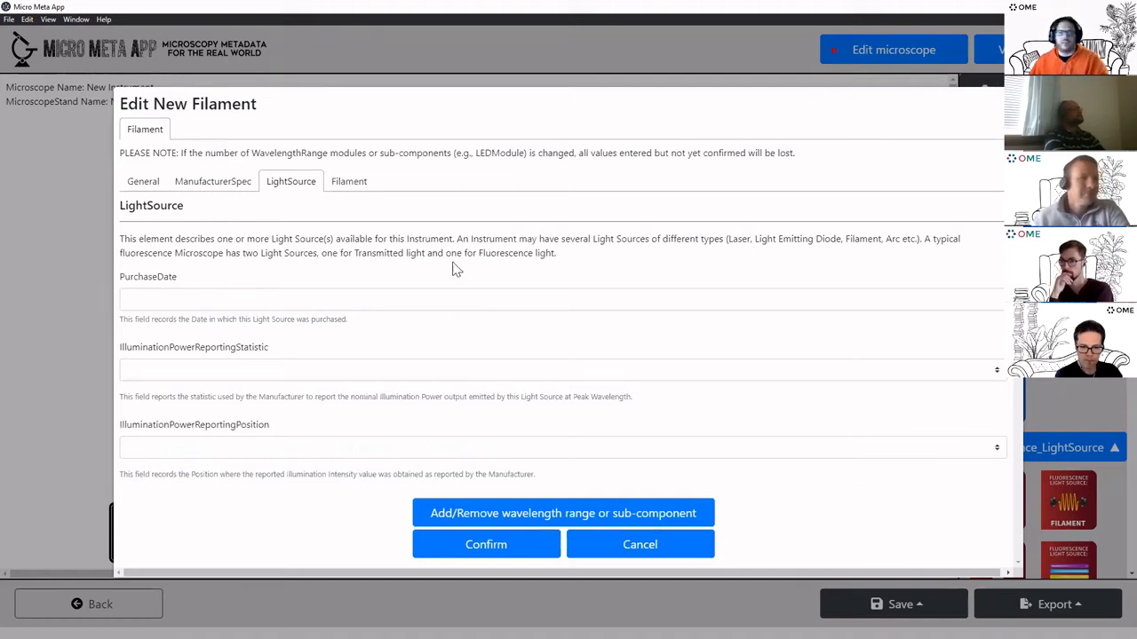
click(349, 182)
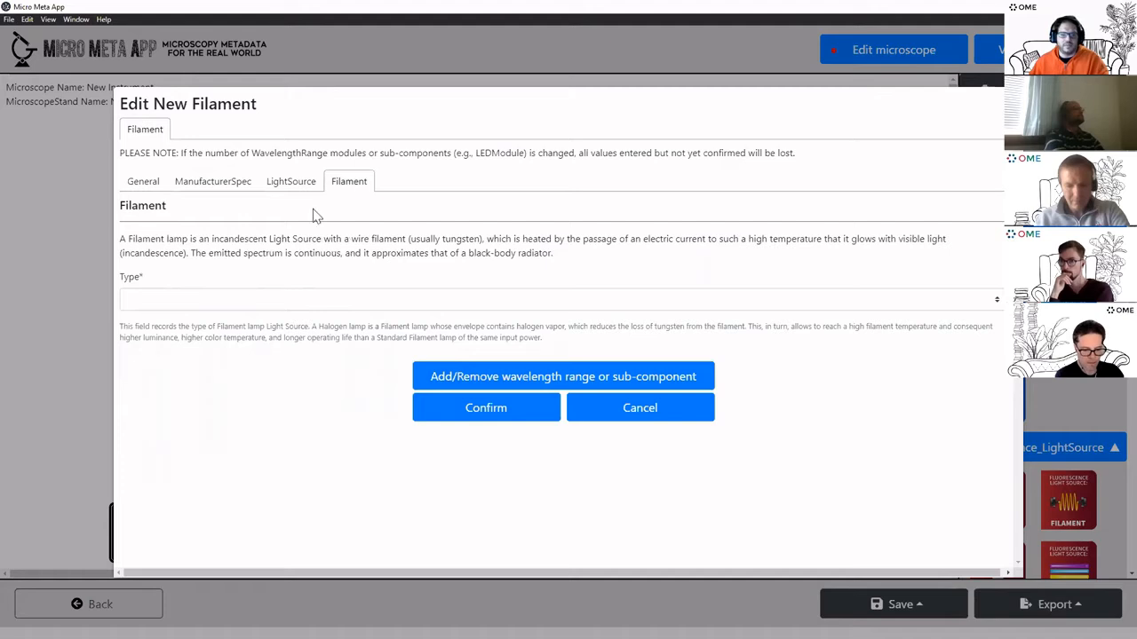
click(221, 307)
click(213, 328)
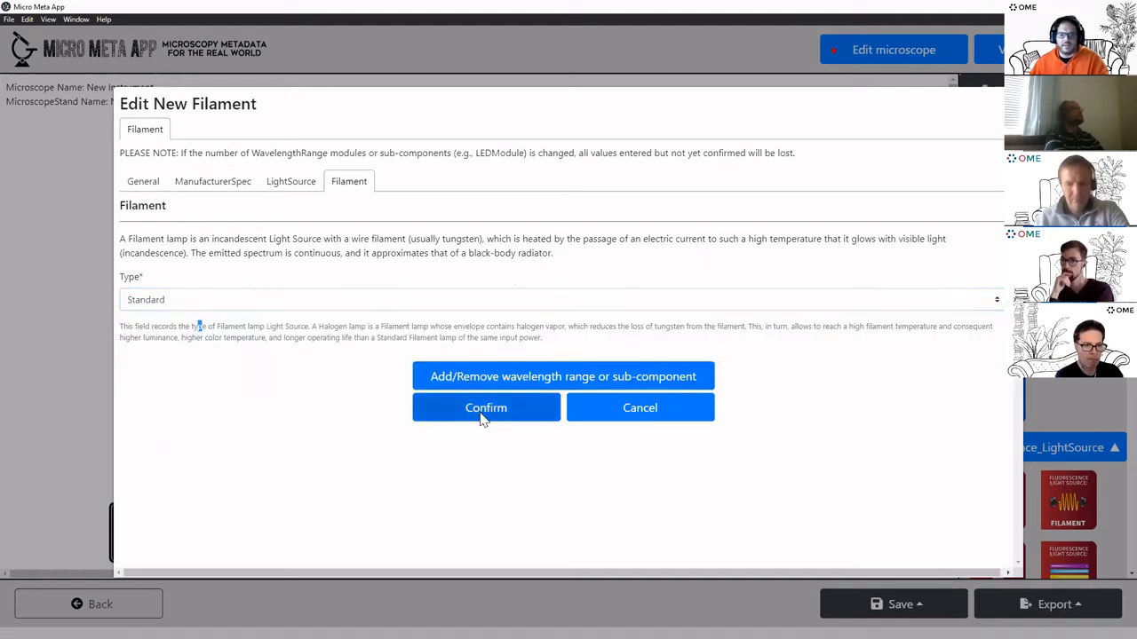
click(482, 417)
Fill the filament's manufacturer, model and catalog number with 'm' and confirm
click(239, 287)
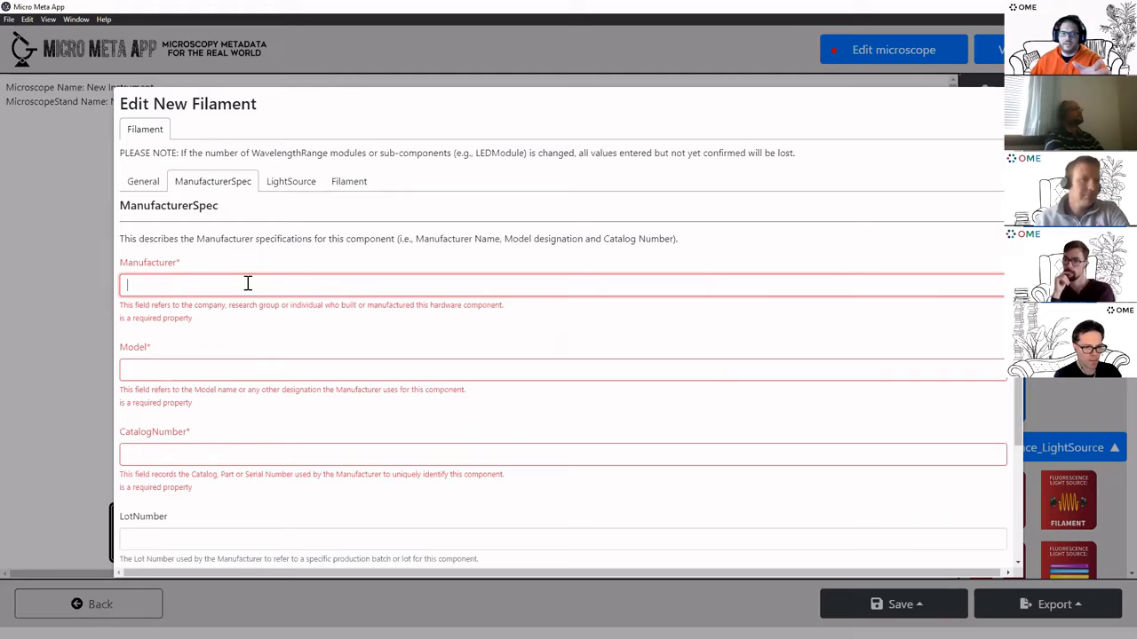
scroll(266, 297, down, 3)
scroll(266, 337, up, 3)
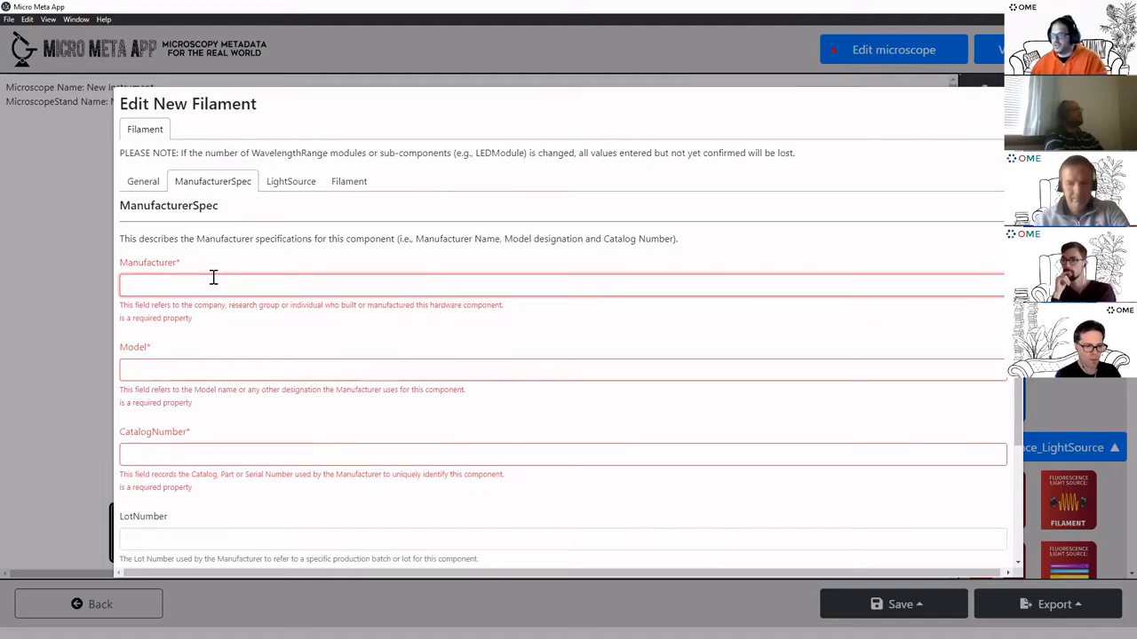
click(210, 370)
text(m)
click(224, 458)
text(m)
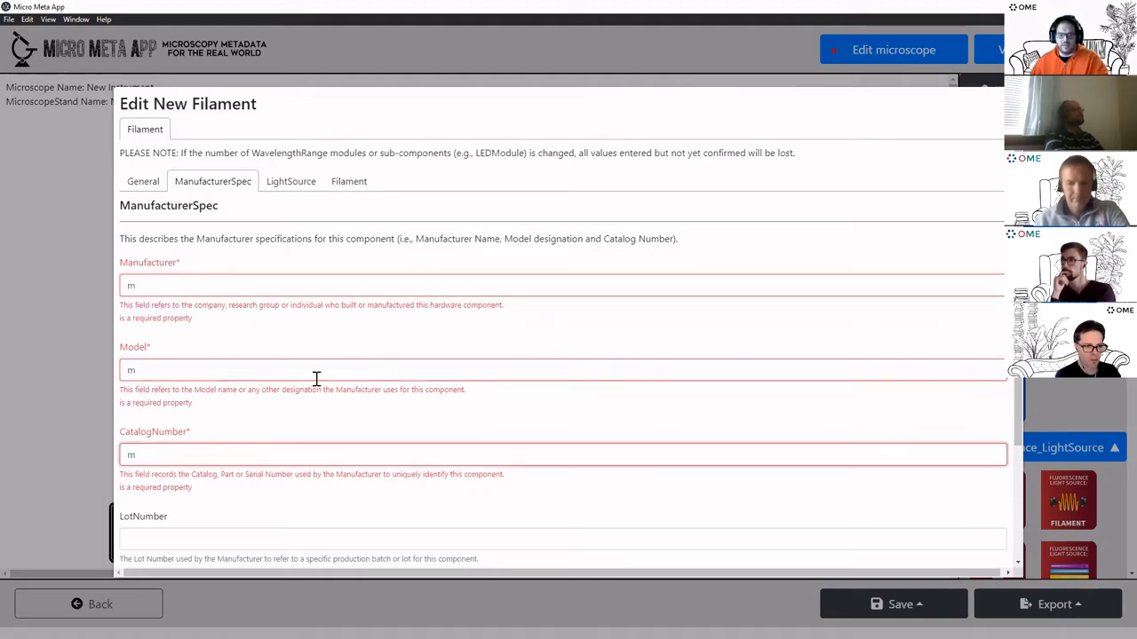
scroll(399, 462, down, 3)
click(486, 546)
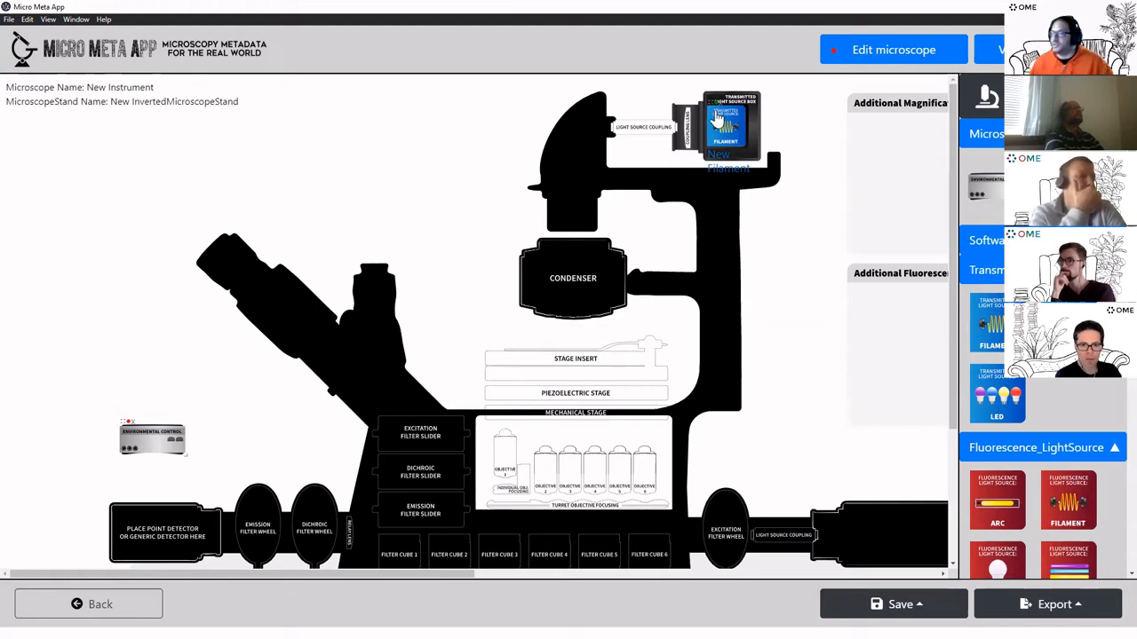
Open the arc lamp's settings and enter 'm' as manufacturer, model and catalog number
scroll(826, 378, down, 3)
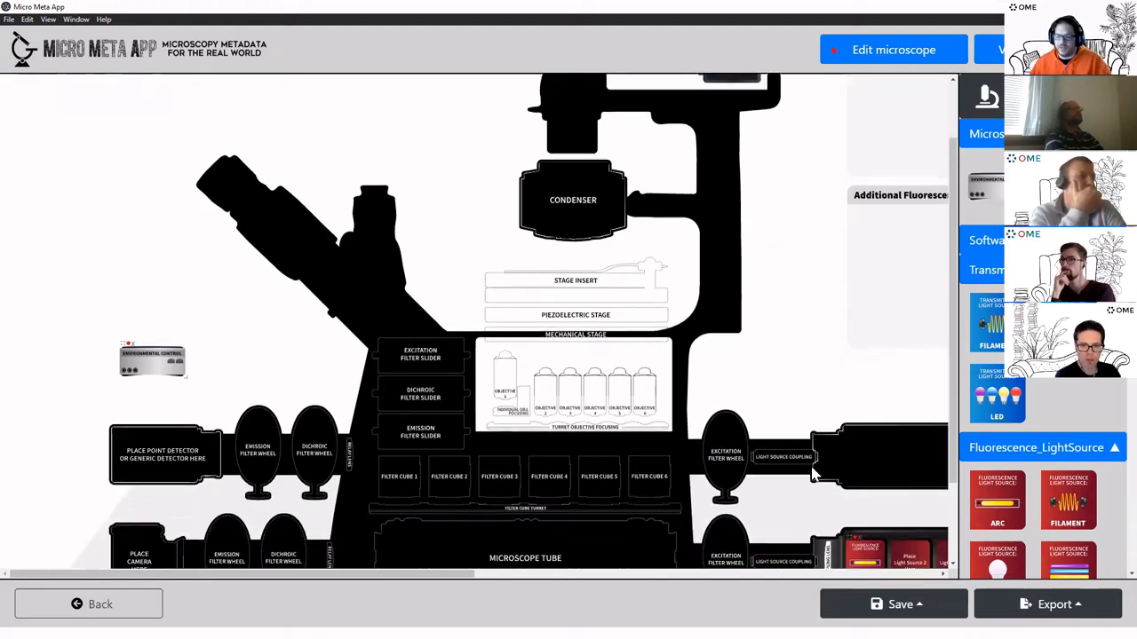
drag(424, 574, 553, 574)
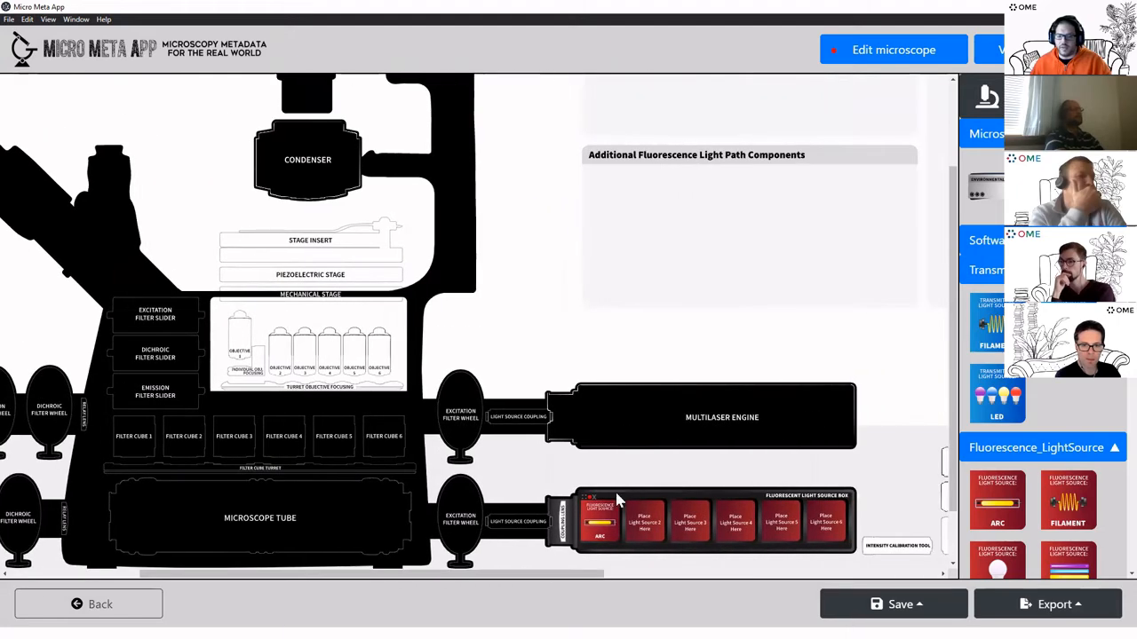
click(602, 528)
scroll(542, 497, down, 1)
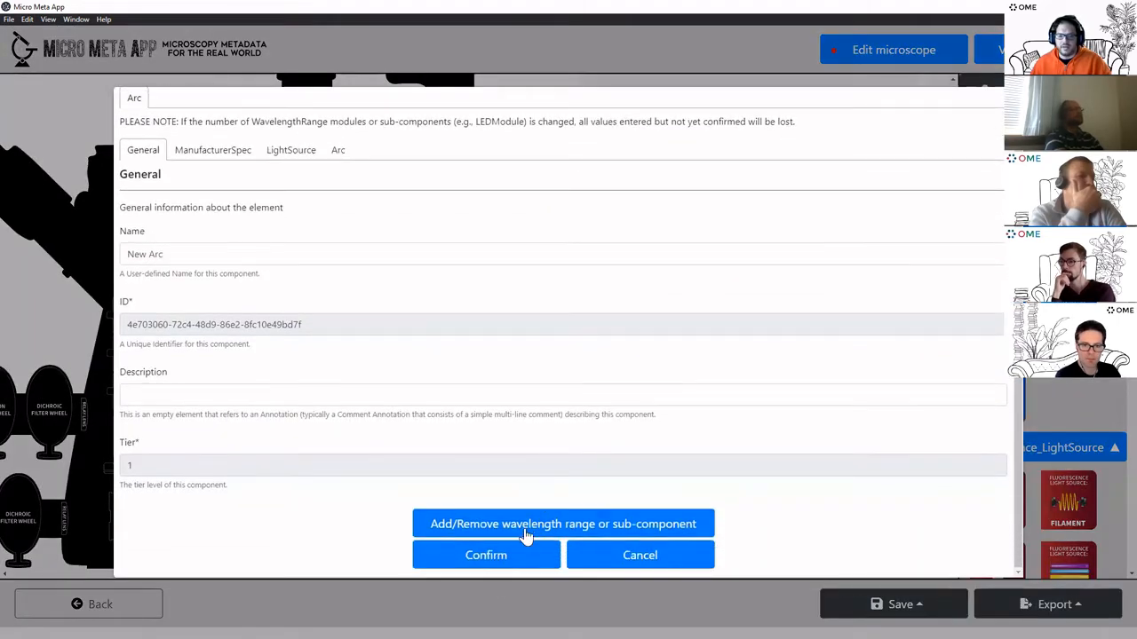
click(525, 553)
click(171, 249)
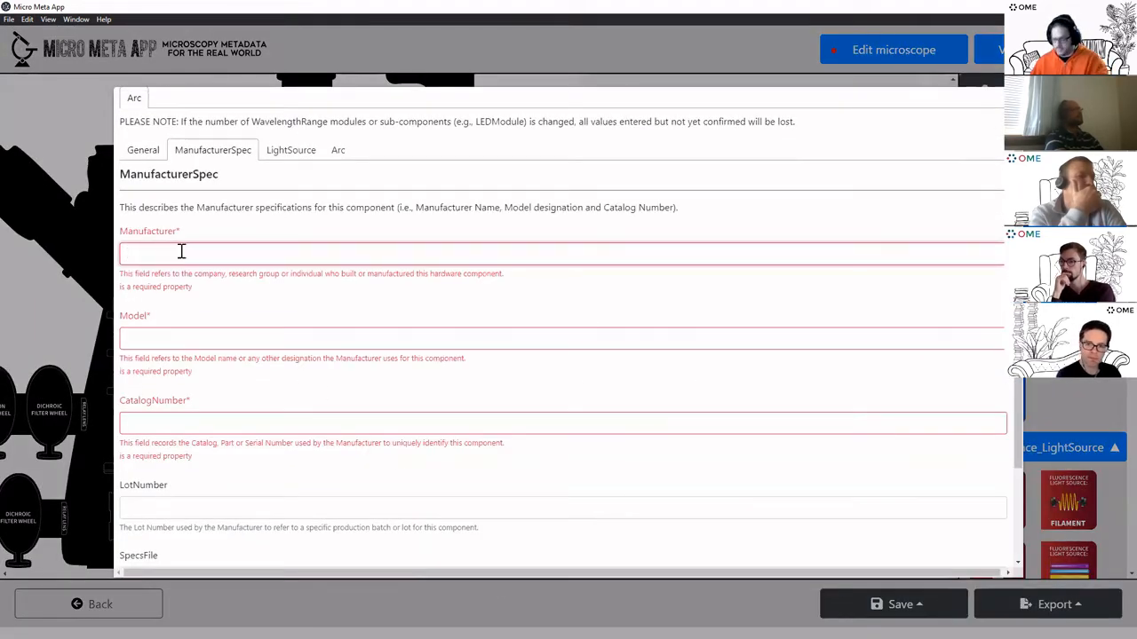
text(m)
click(195, 336)
text(m)
click(208, 422)
text(m)
Set the arc lamp type to Hg and save the arc
scroll(590, 436, down, 3)
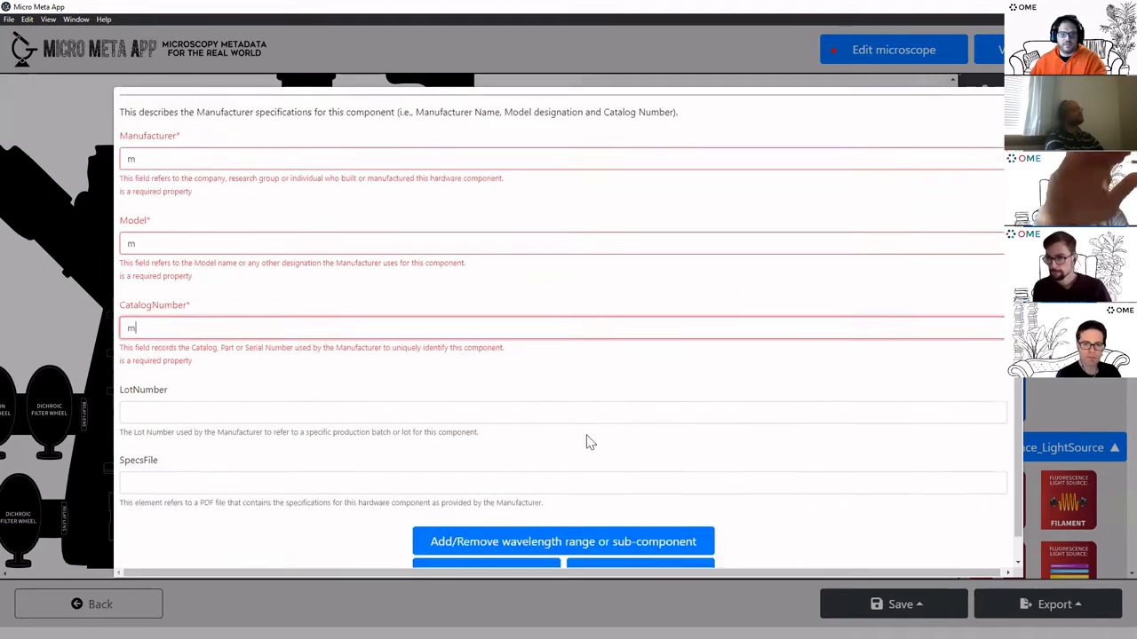
click(515, 546)
click(209, 302)
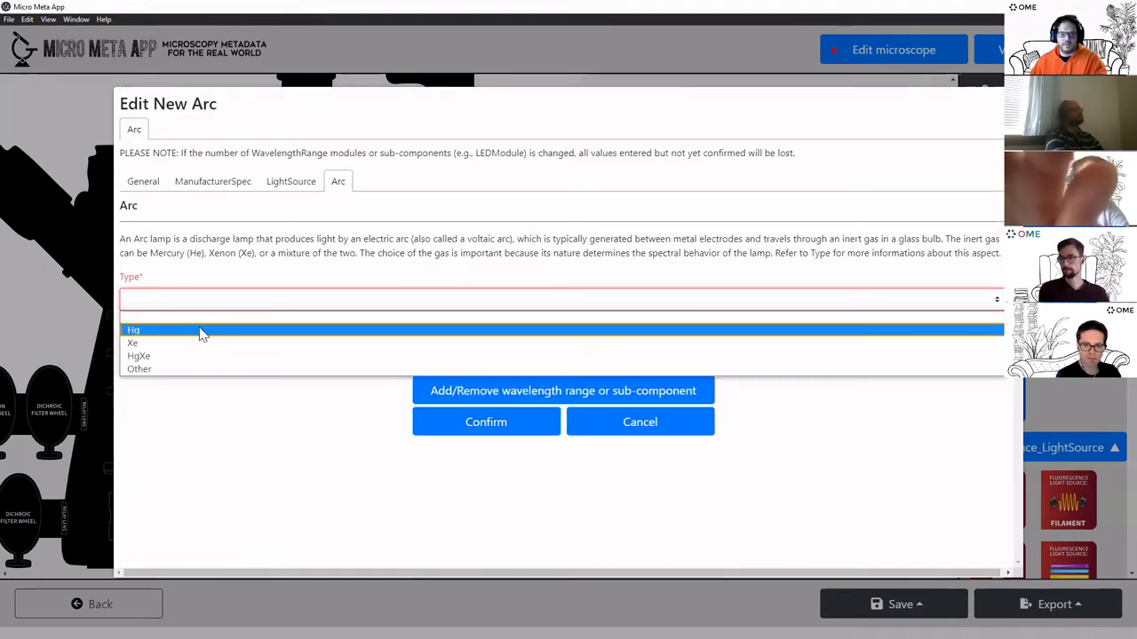
click(214, 336)
click(502, 432)
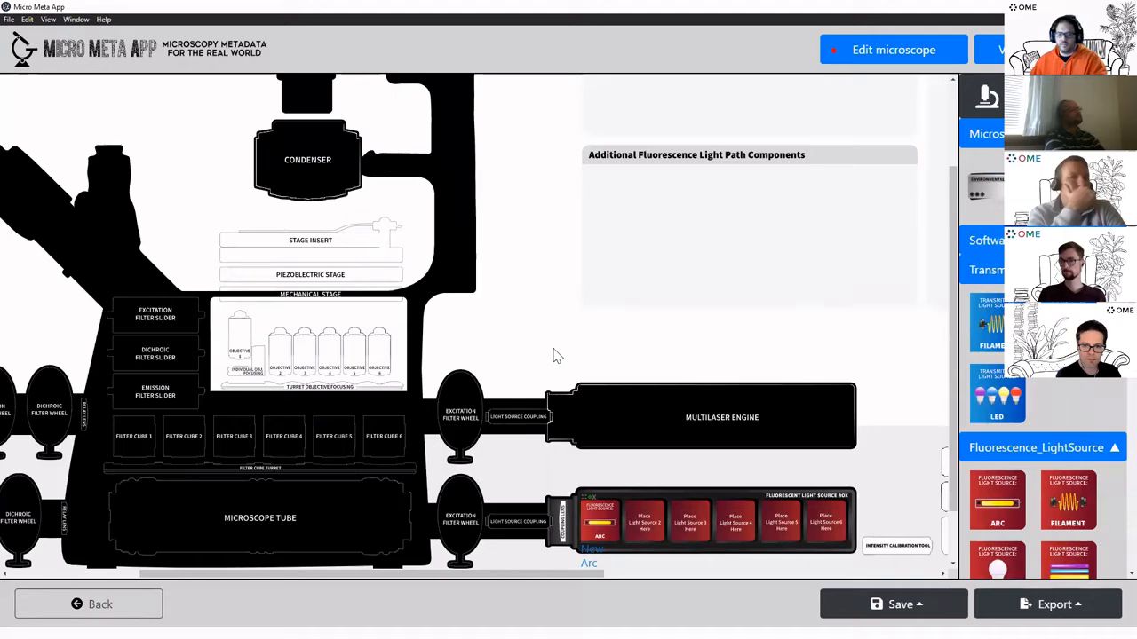
scroll(553, 353, up, 2)
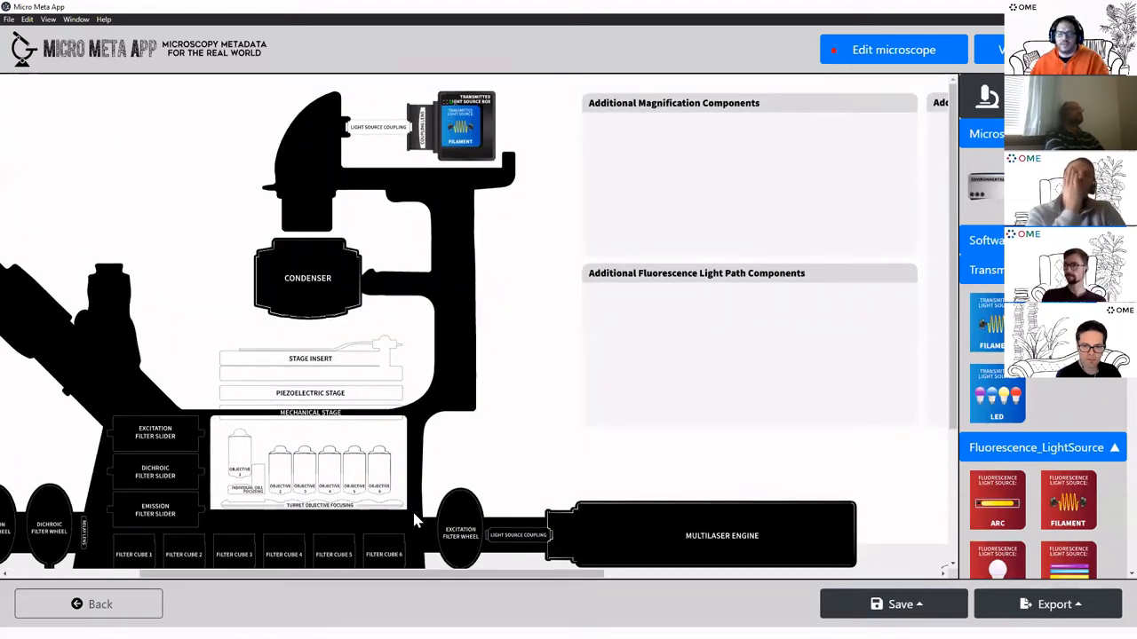
scroll(465, 436, left, 3)
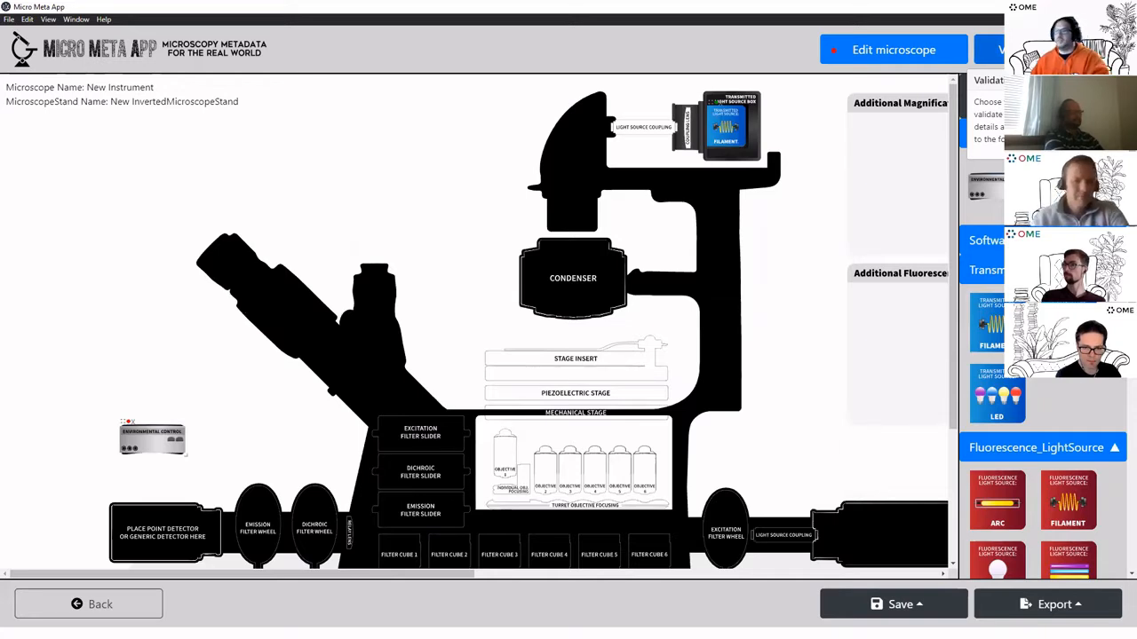
click(1048, 50)
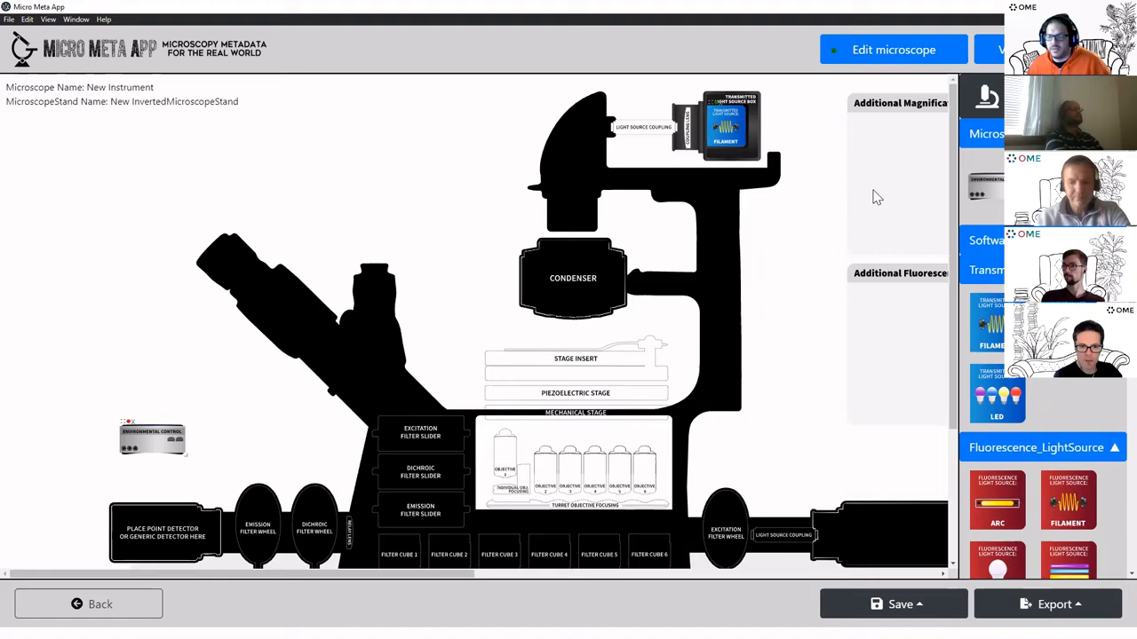
Browse the inverted microscope stand's property tabs and cancel without changes
click(872, 57)
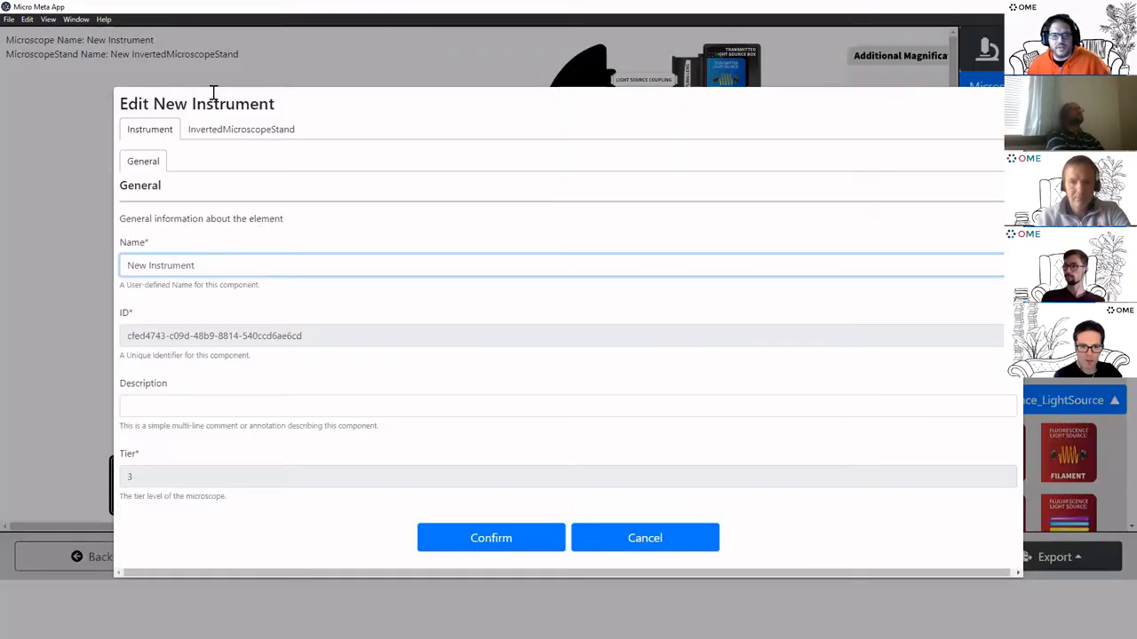
click(266, 131)
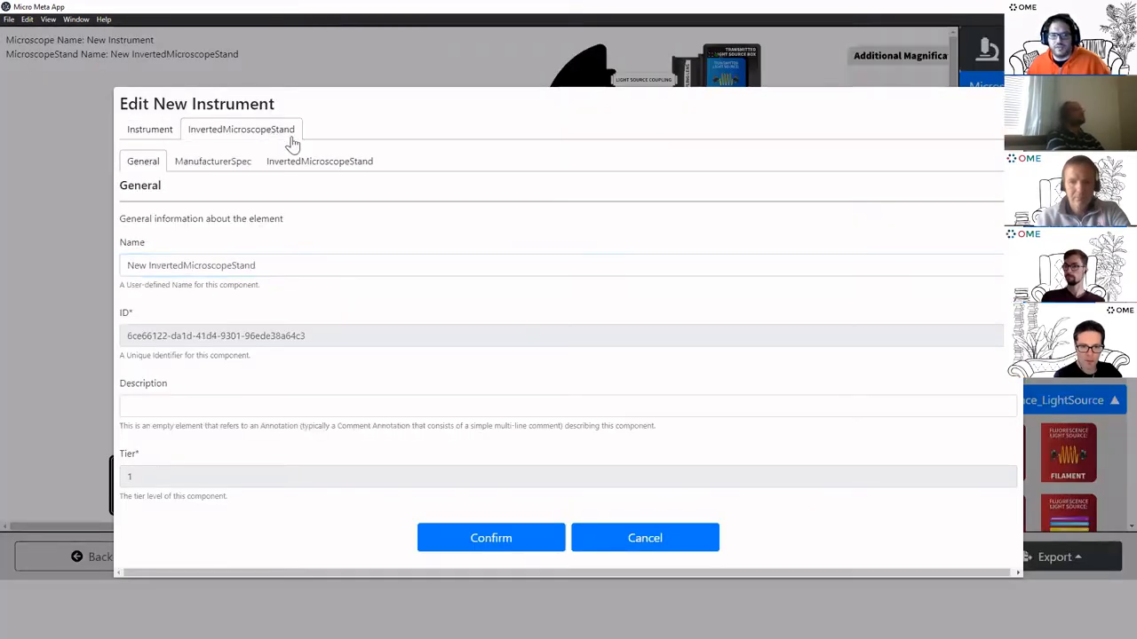
click(219, 166)
click(315, 166)
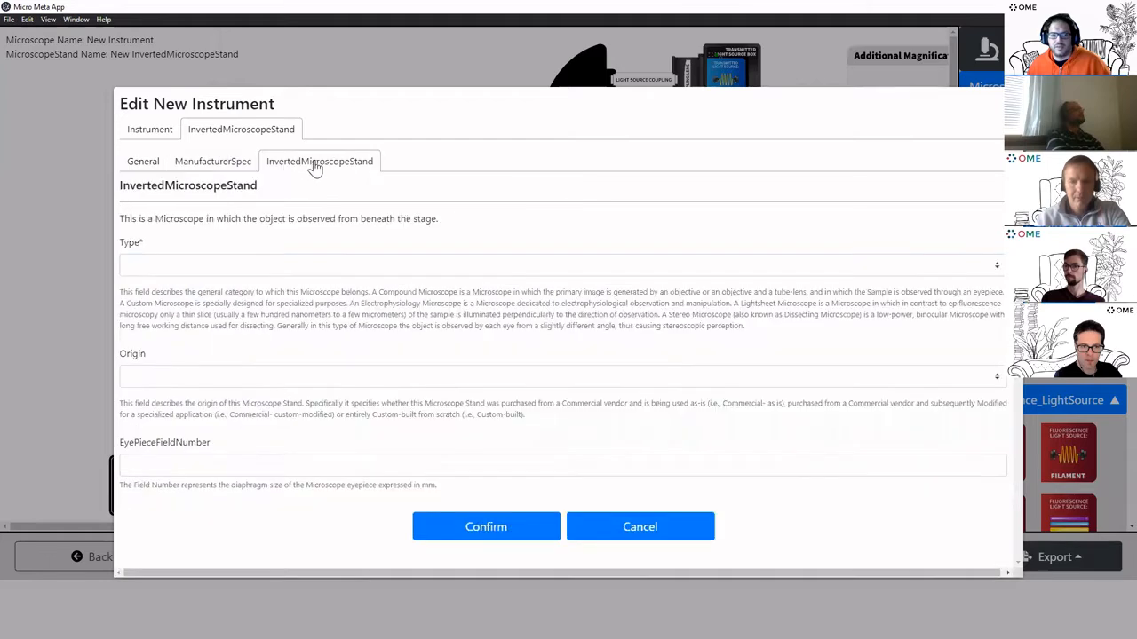
click(216, 162)
click(133, 162)
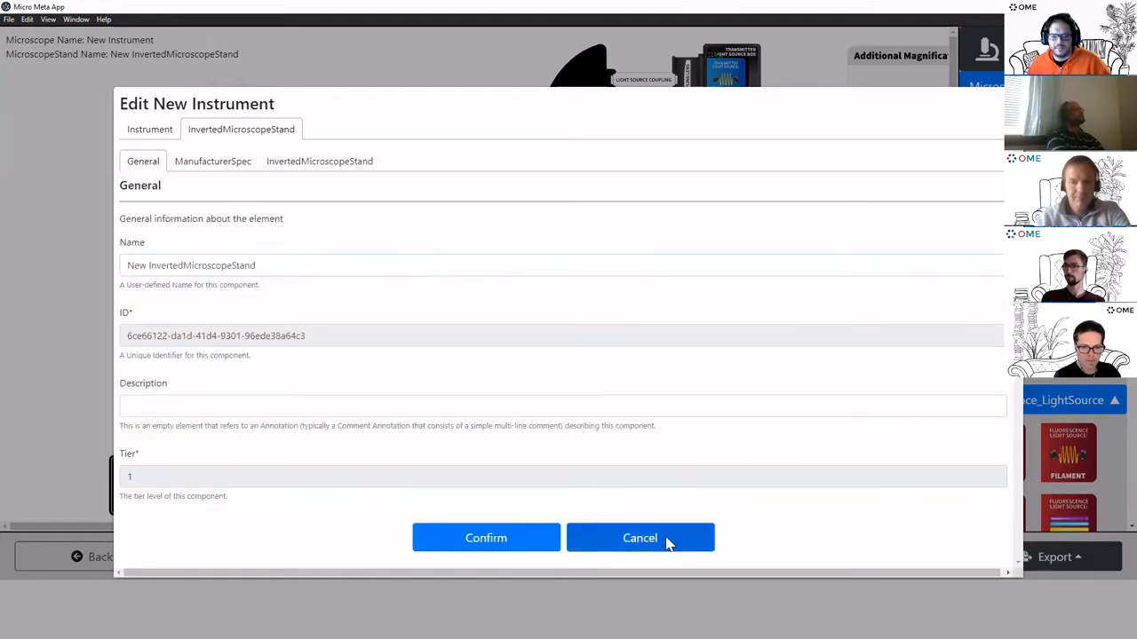
click(667, 541)
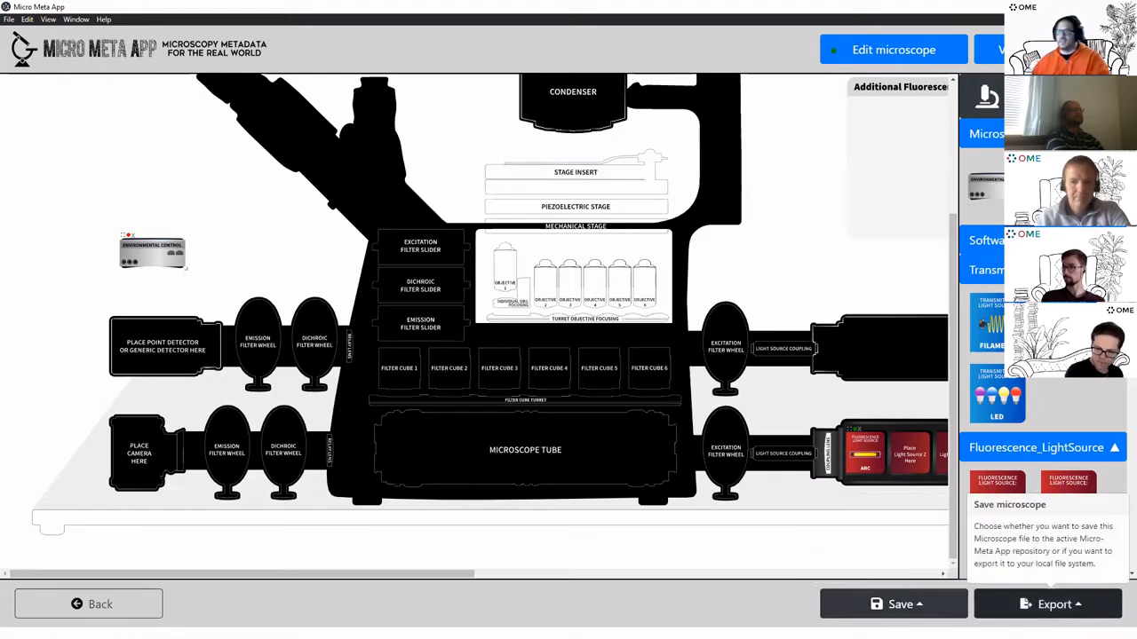
Collapse the transmitted and fluorescence light source sections and return to the start screen
scroll(744, 400, up, 4)
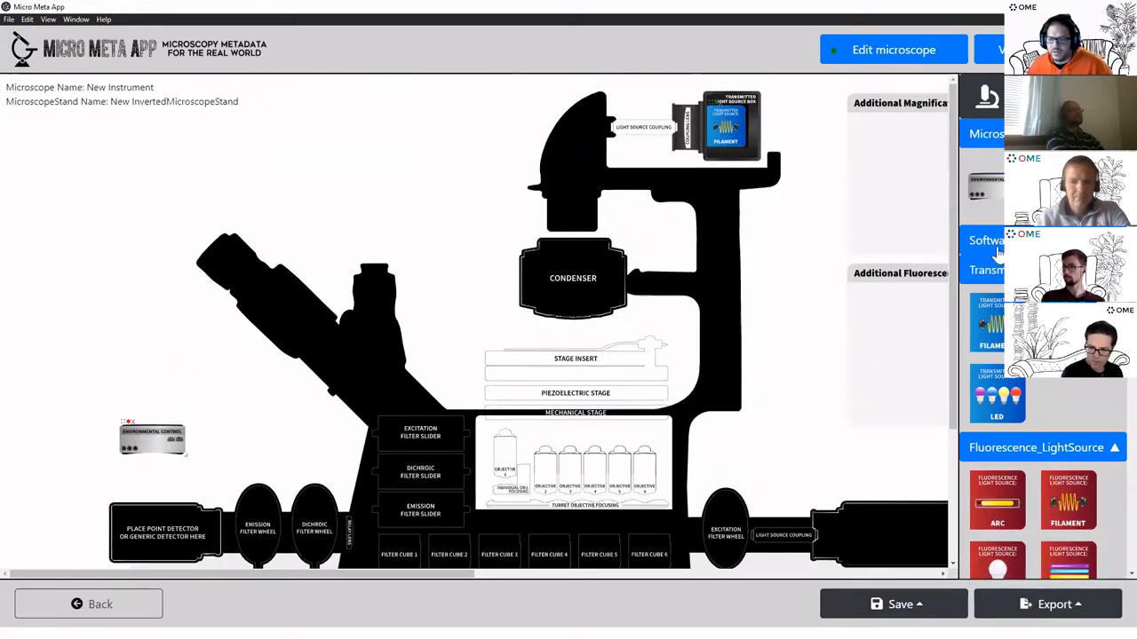
click(993, 270)
click(984, 299)
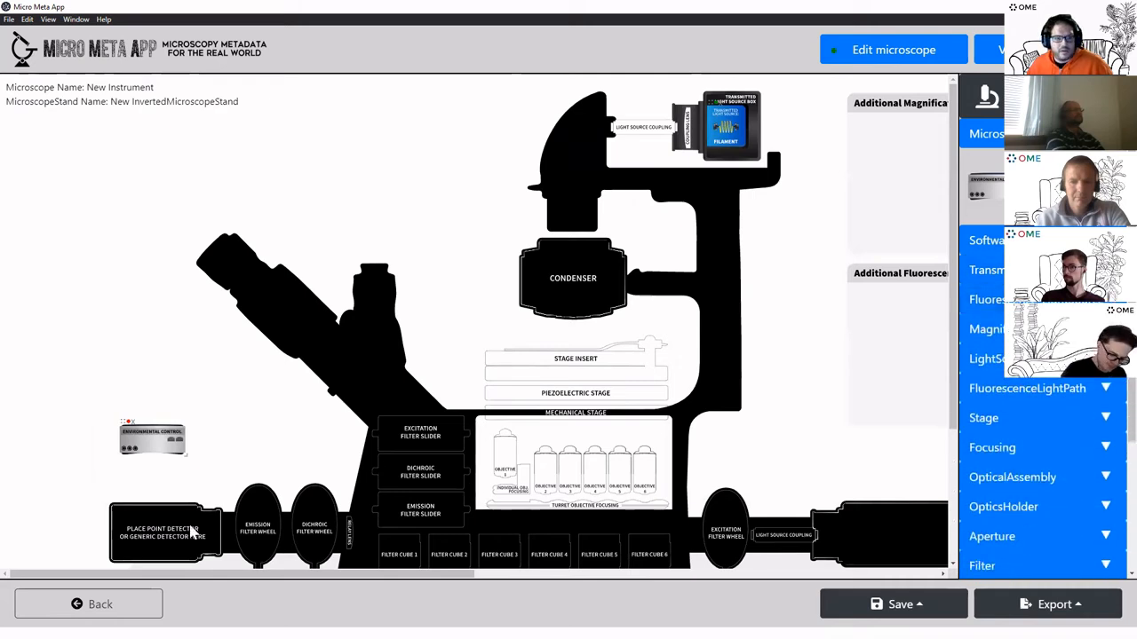
click(116, 606)
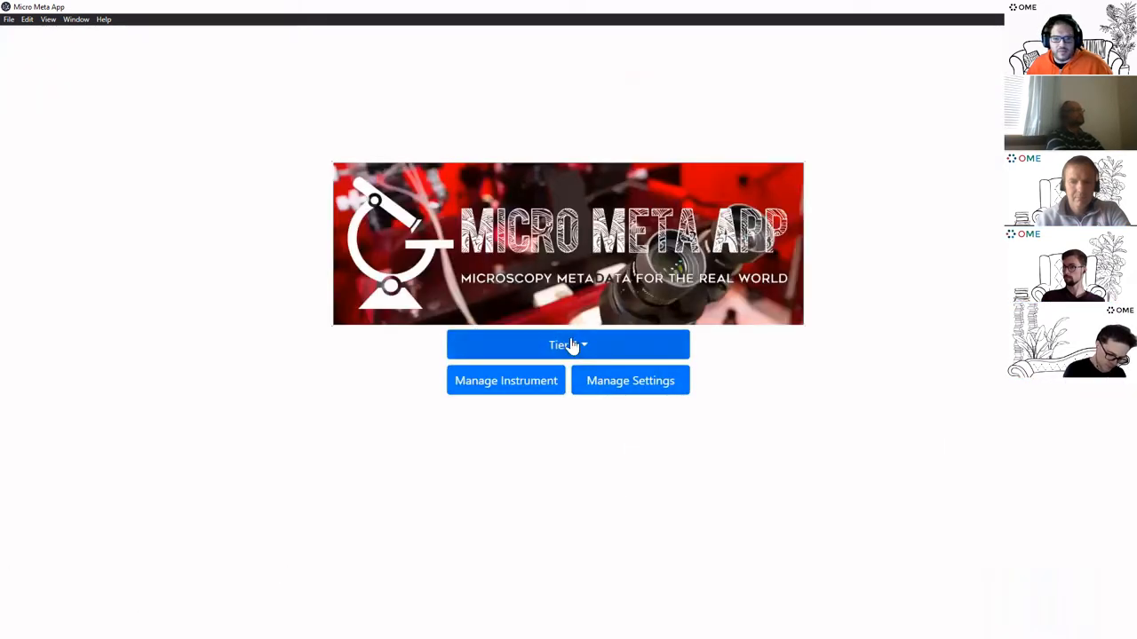
Select tier 3 and start managing a microscope instrument
click(571, 345)
click(508, 414)
click(528, 387)
Load 1-2-2_STRAMBIO_TESM_033121 from the repository's Olympus/Biomedical Imaging Group
click(579, 355)
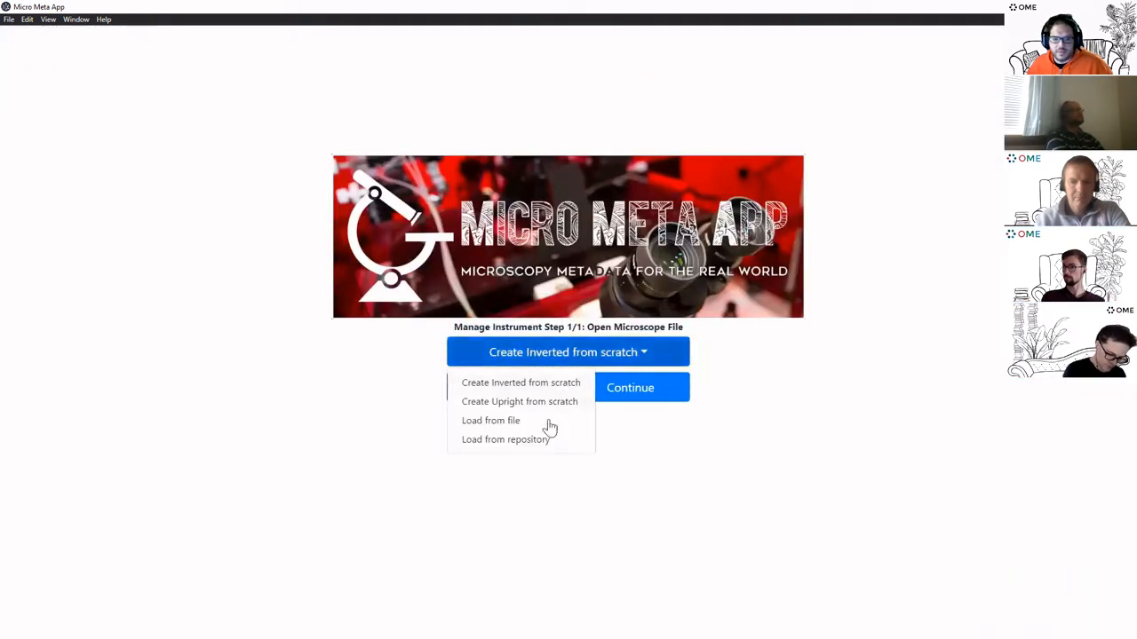
click(533, 440)
click(563, 393)
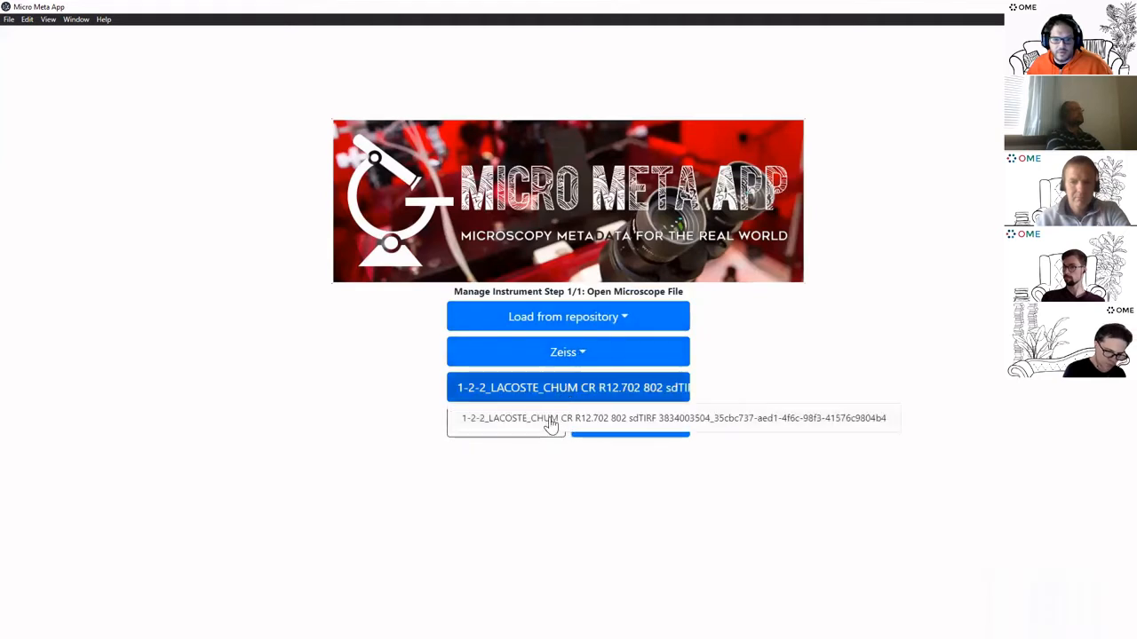
click(571, 356)
click(477, 401)
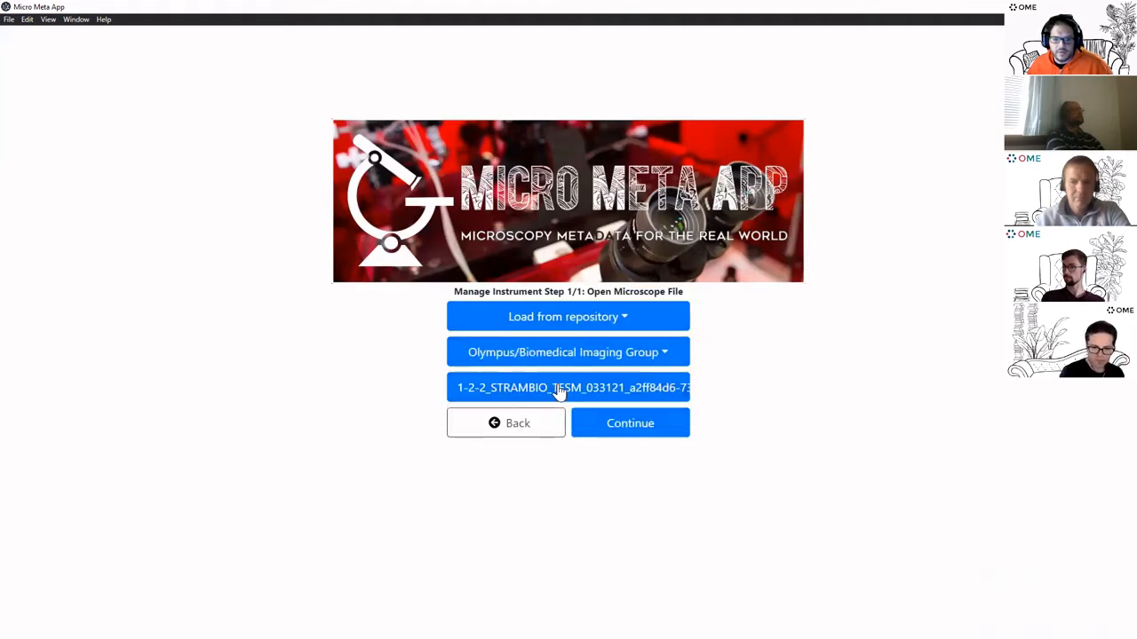
click(634, 431)
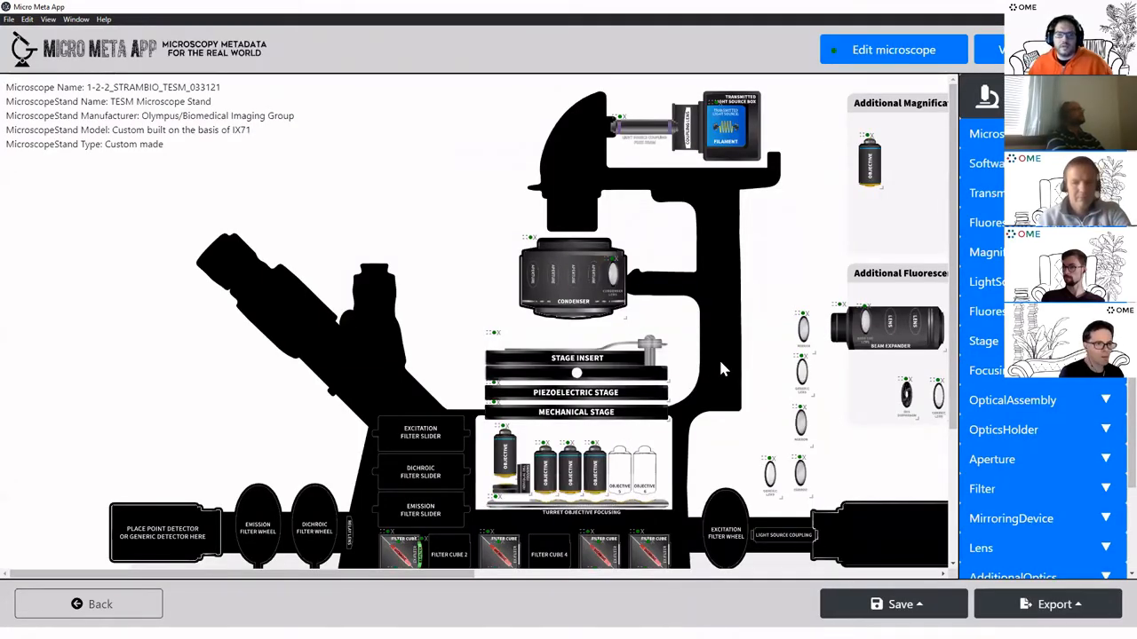
scroll(642, 376, down, 2)
scroll(824, 420, up, 1)
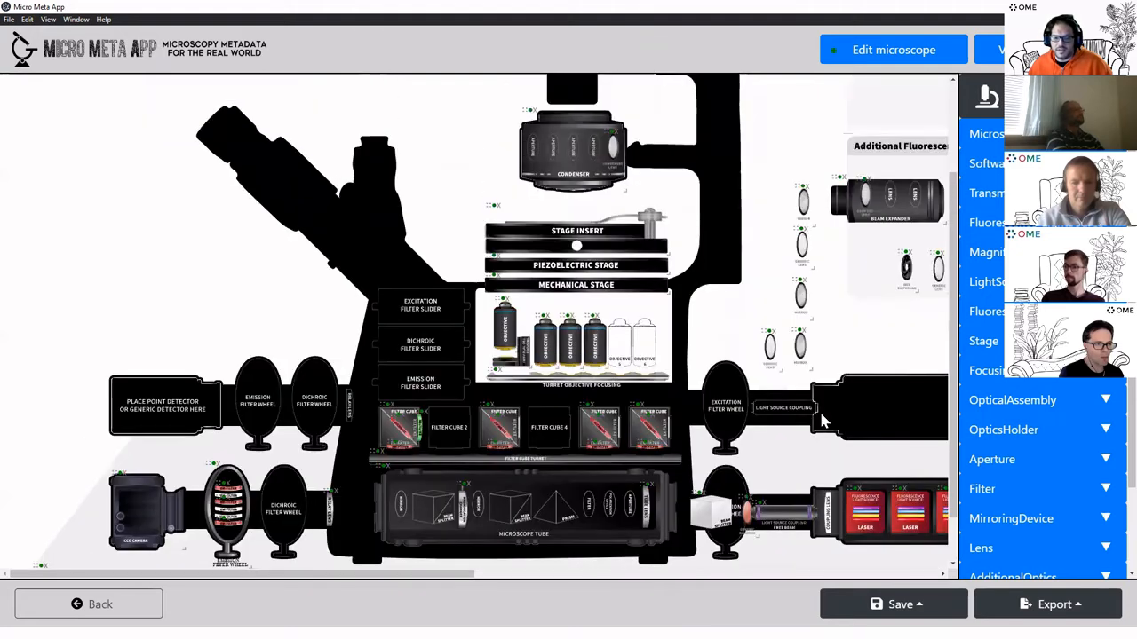
drag(389, 574, 633, 577)
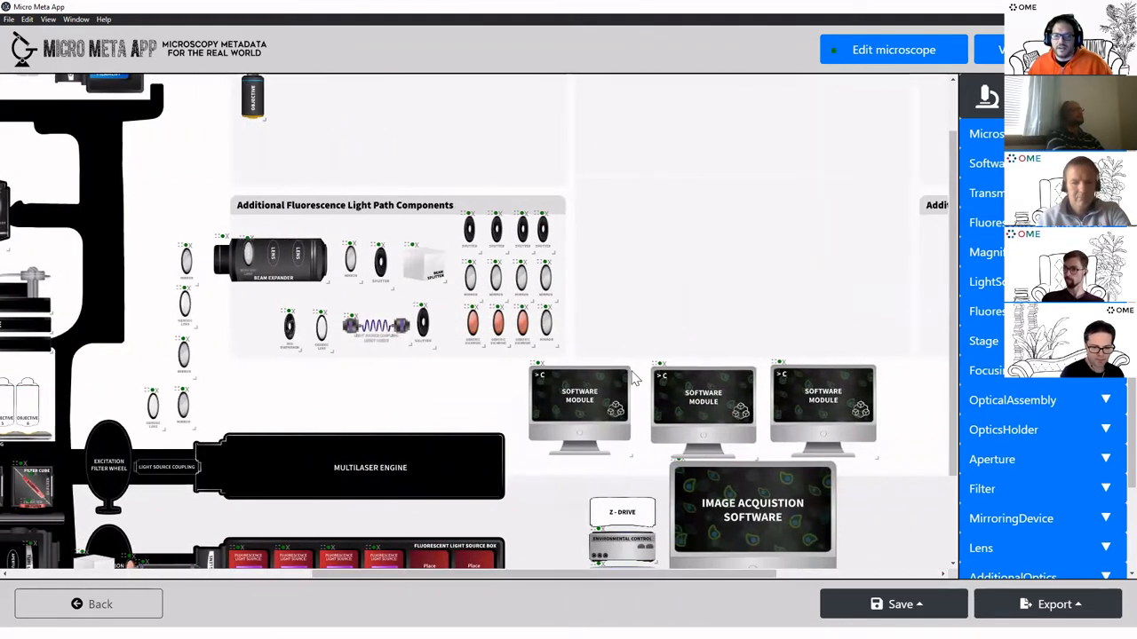
scroll(634, 378, down, 1)
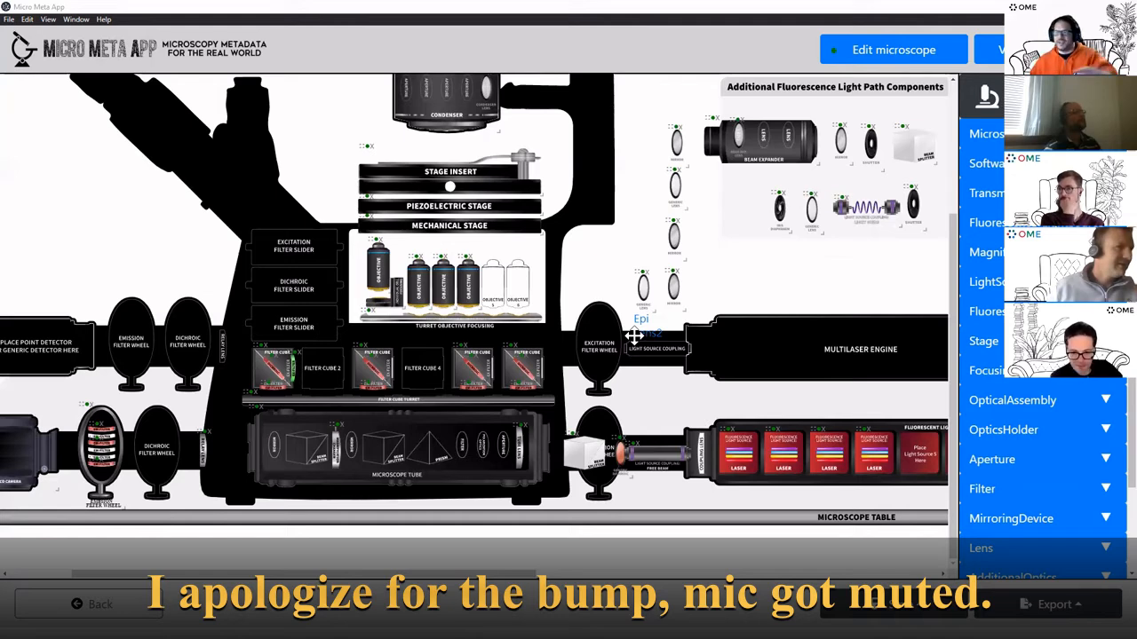
scroll(634, 335, up, 3)
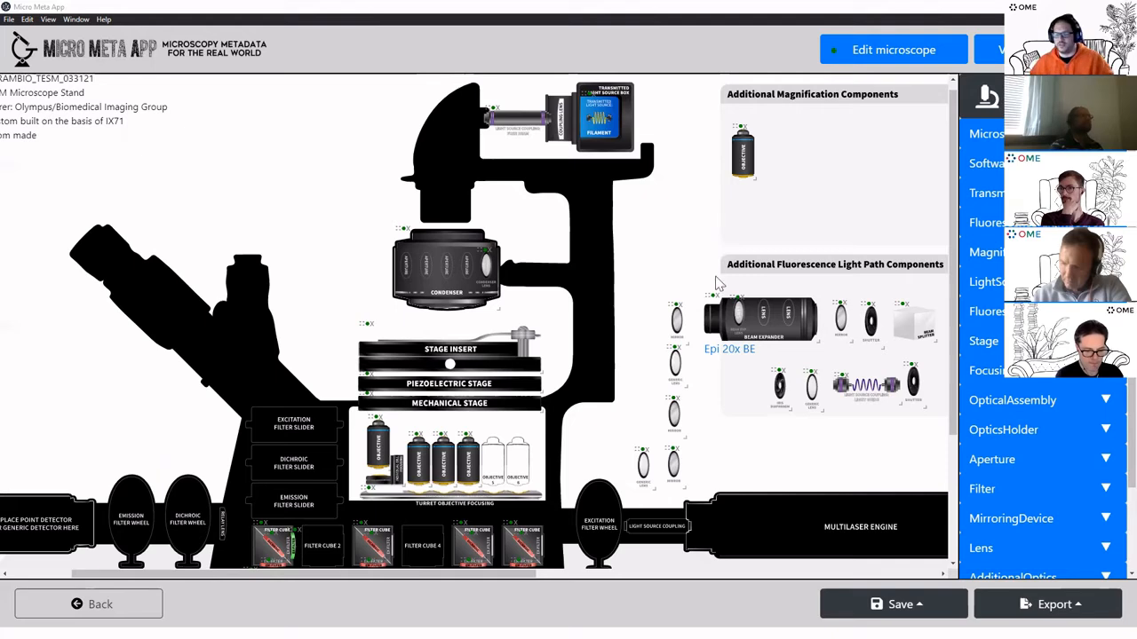
scroll(641, 252, down, 2)
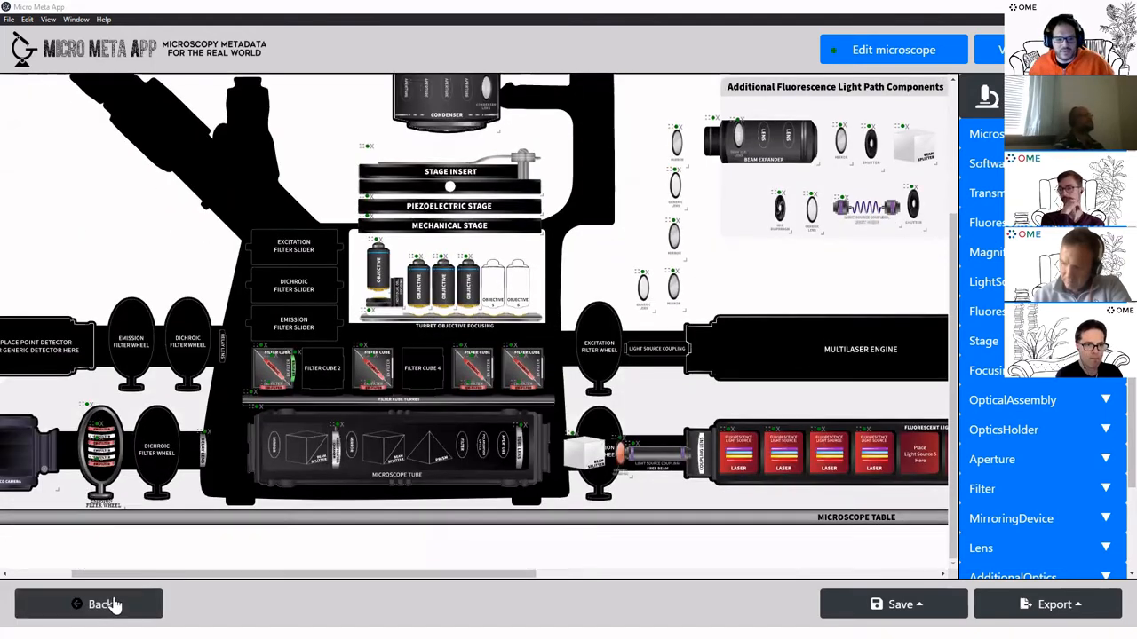
Return to the start page, set tier 3 and begin managing image settings
click(100, 605)
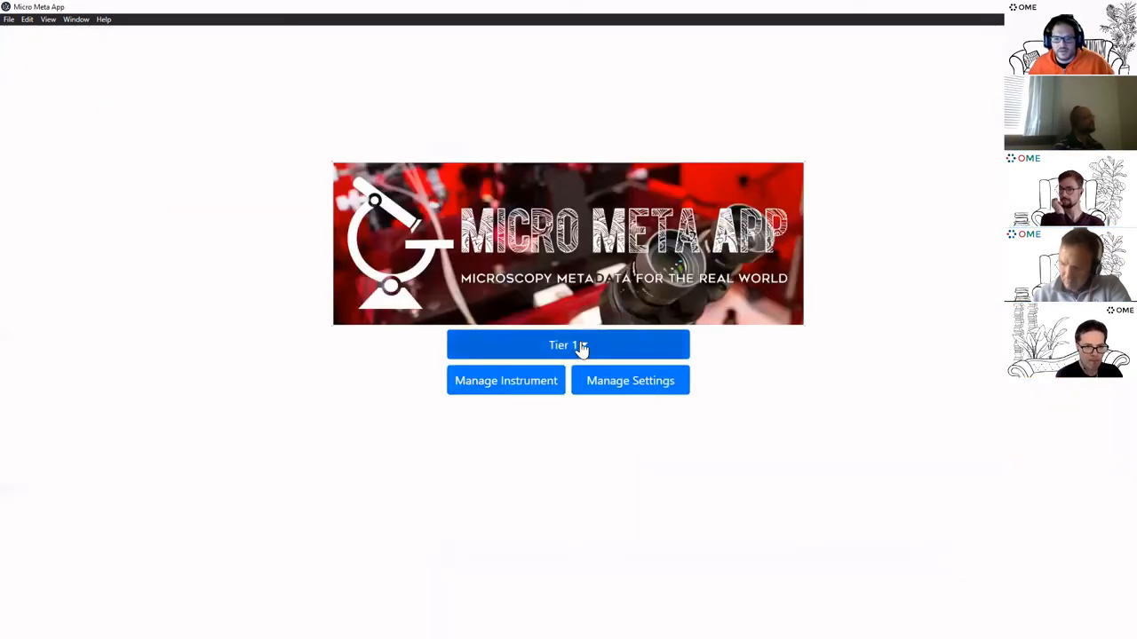
click(579, 349)
click(522, 413)
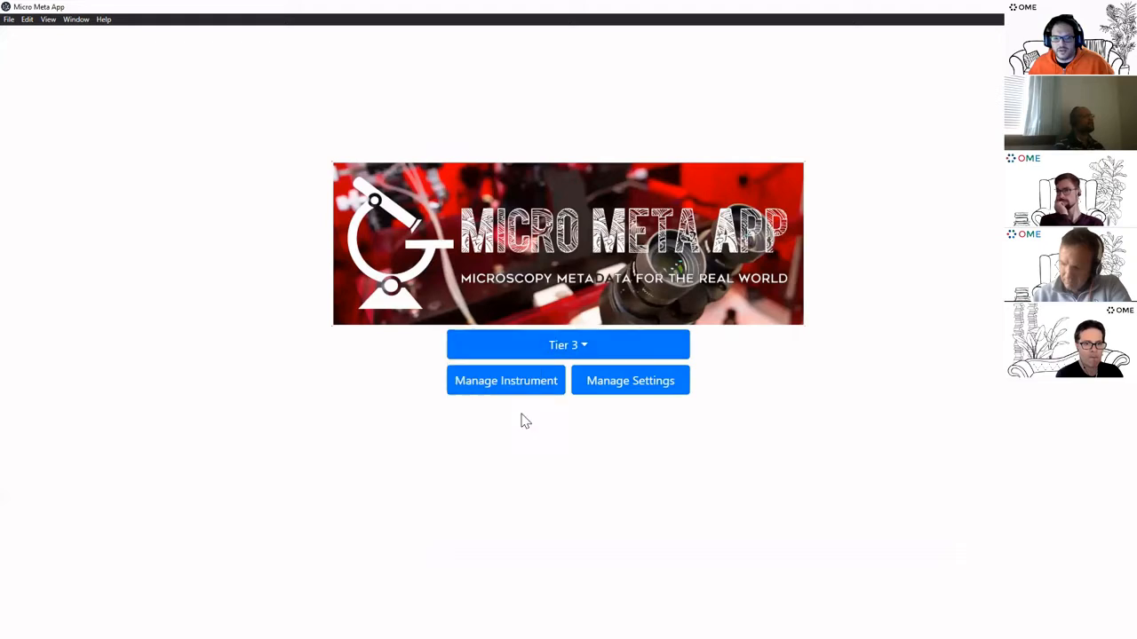
click(651, 388)
click(581, 348)
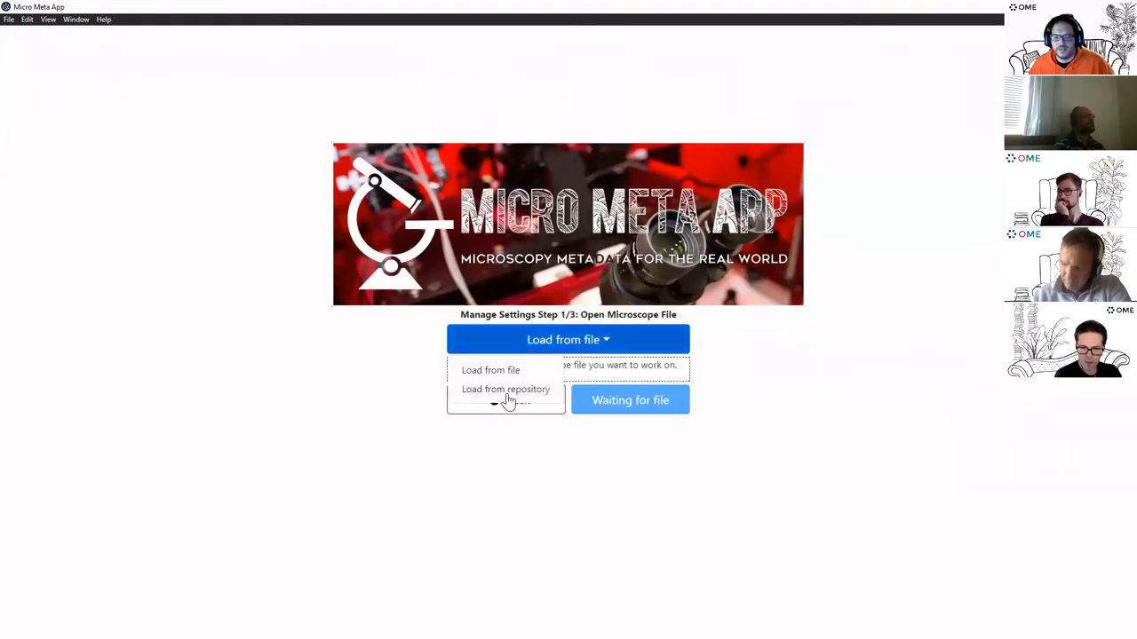
click(533, 404)
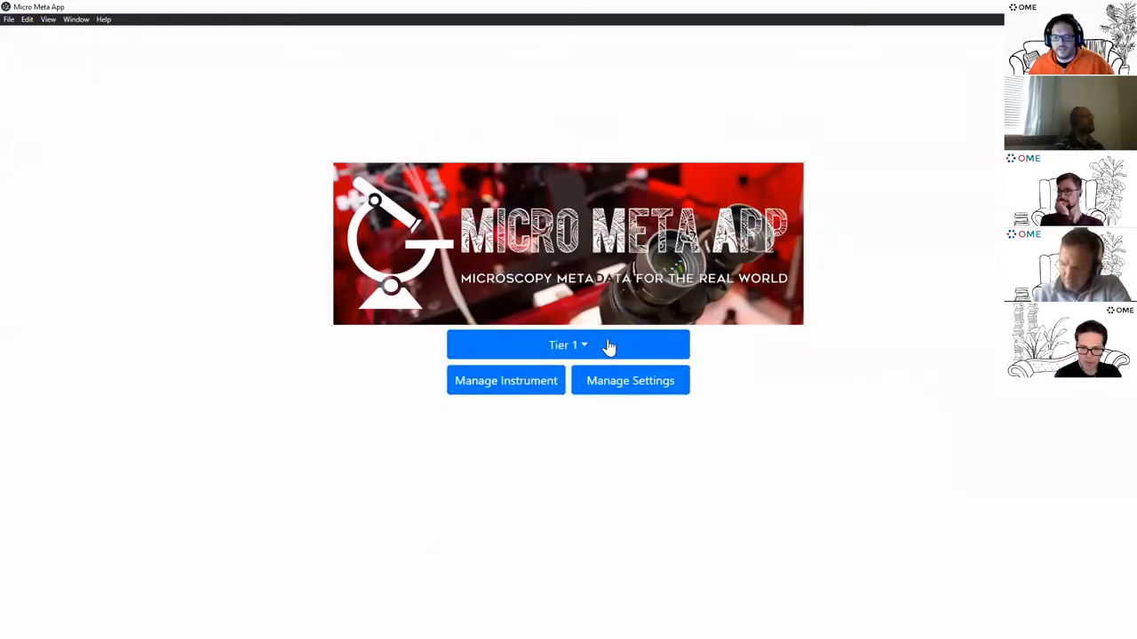
click(609, 347)
click(508, 414)
click(653, 386)
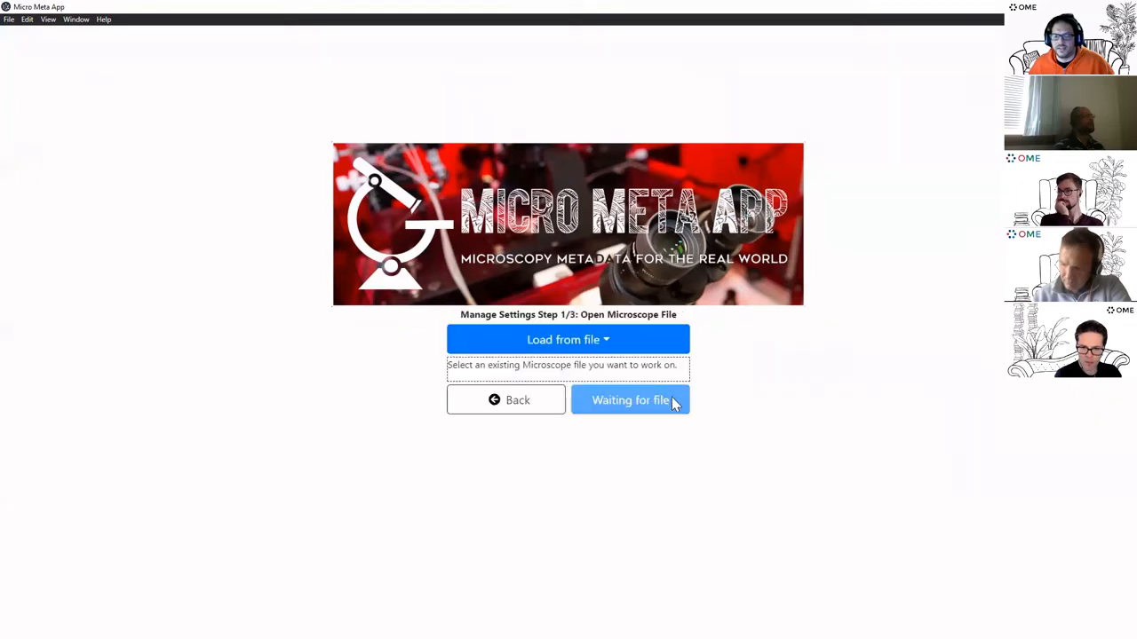
Load the Olympus 1-2-2_STRAMBIO_TESM_033121 microscope from the repository and browse for an image file
click(568, 341)
click(524, 391)
click(574, 356)
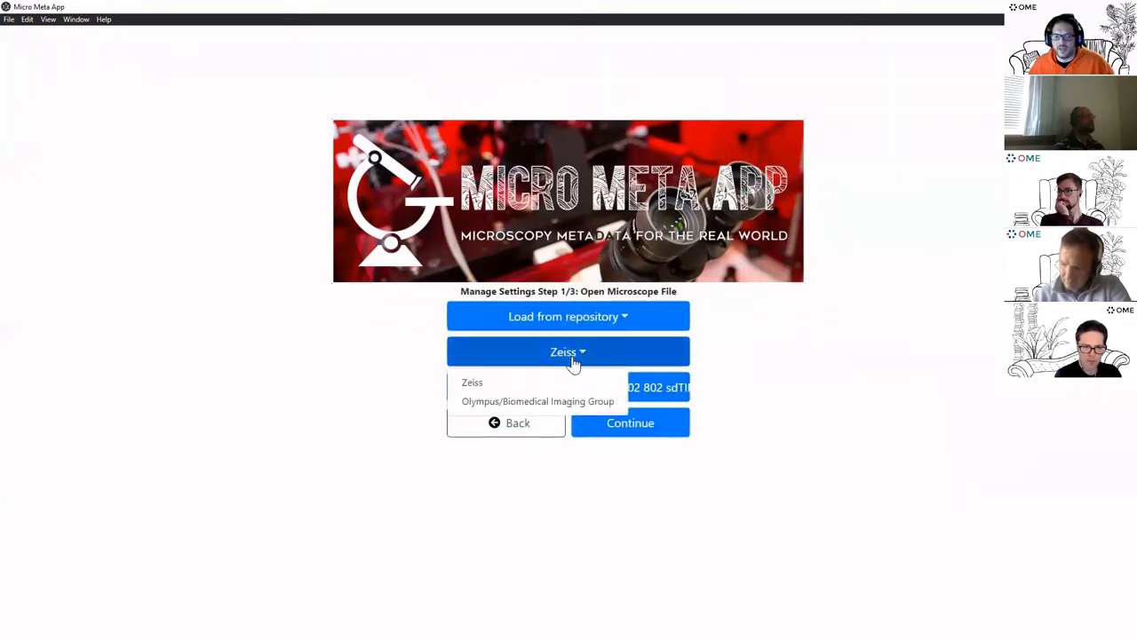
click(538, 402)
click(590, 395)
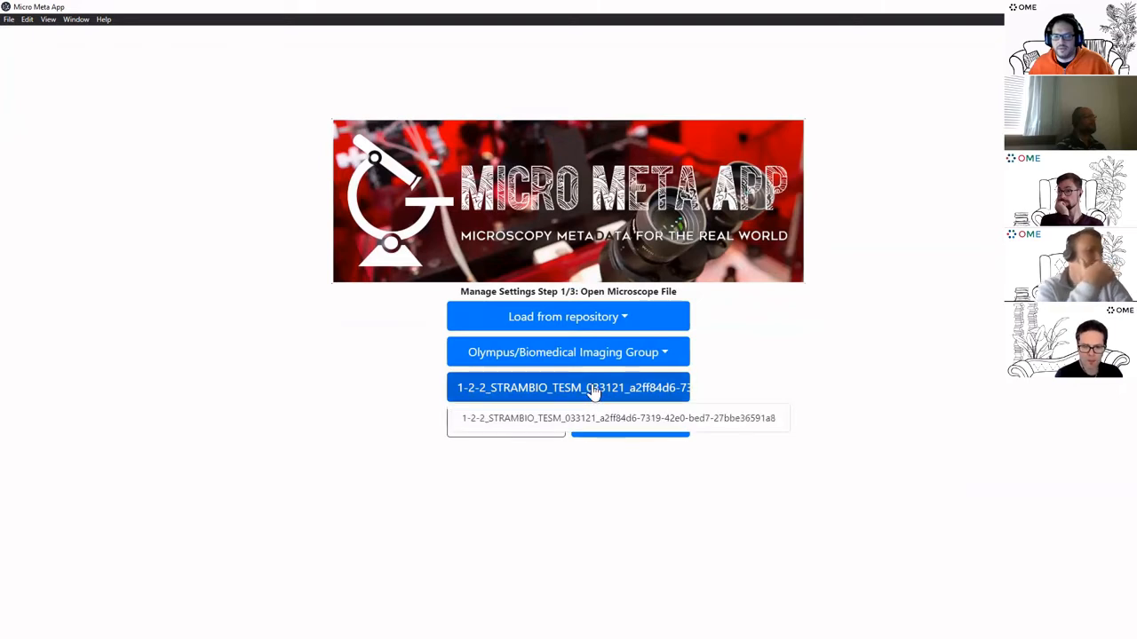
click(623, 417)
click(631, 426)
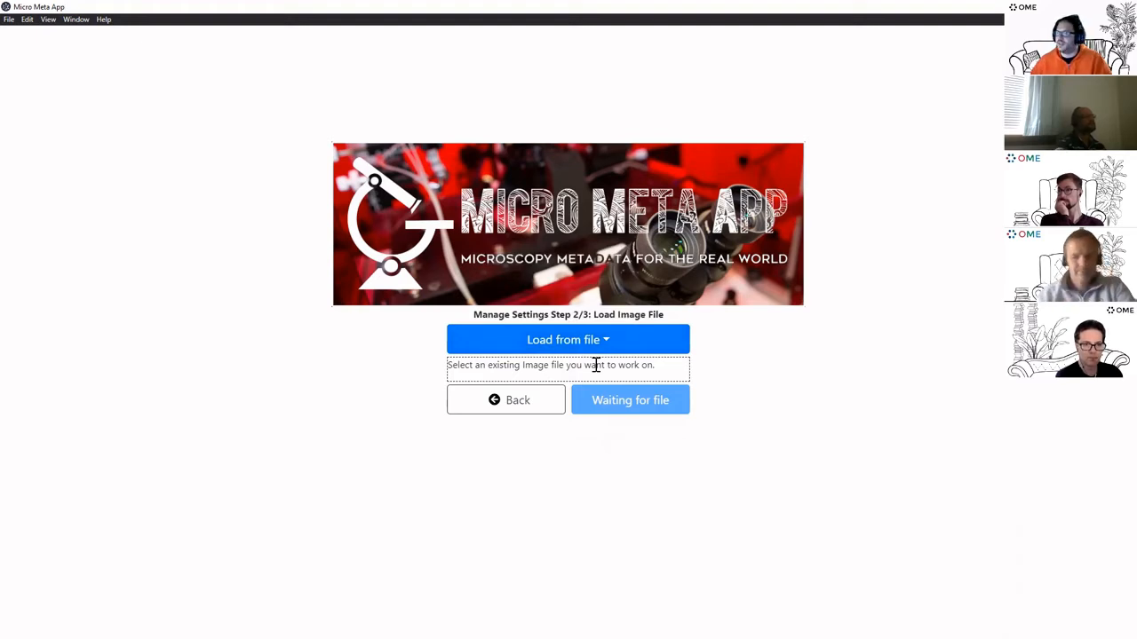
click(592, 368)
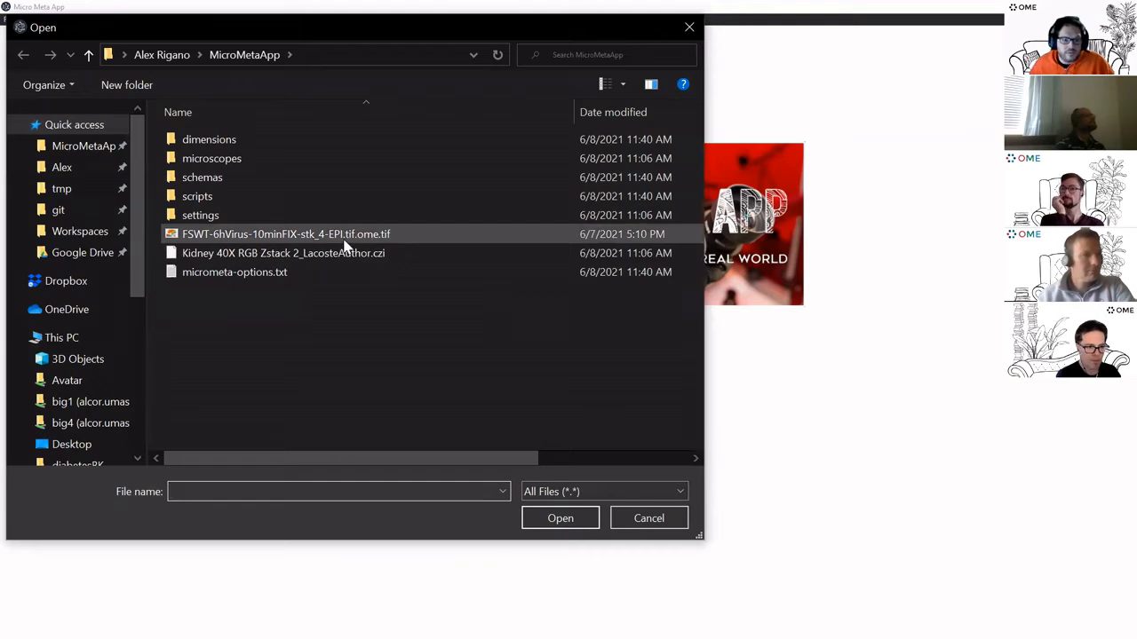
Open FSWT-6hVirus-10minFIX-stk_4-EPI.tif and create its image settings from scratch
double_click(351, 242)
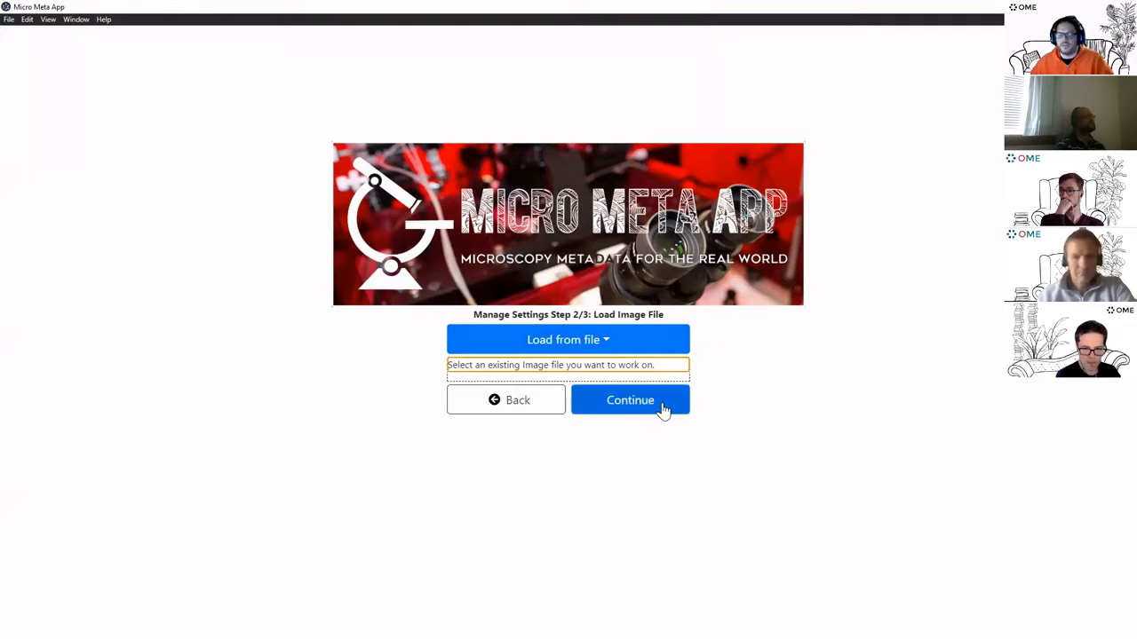
click(661, 404)
click(562, 343)
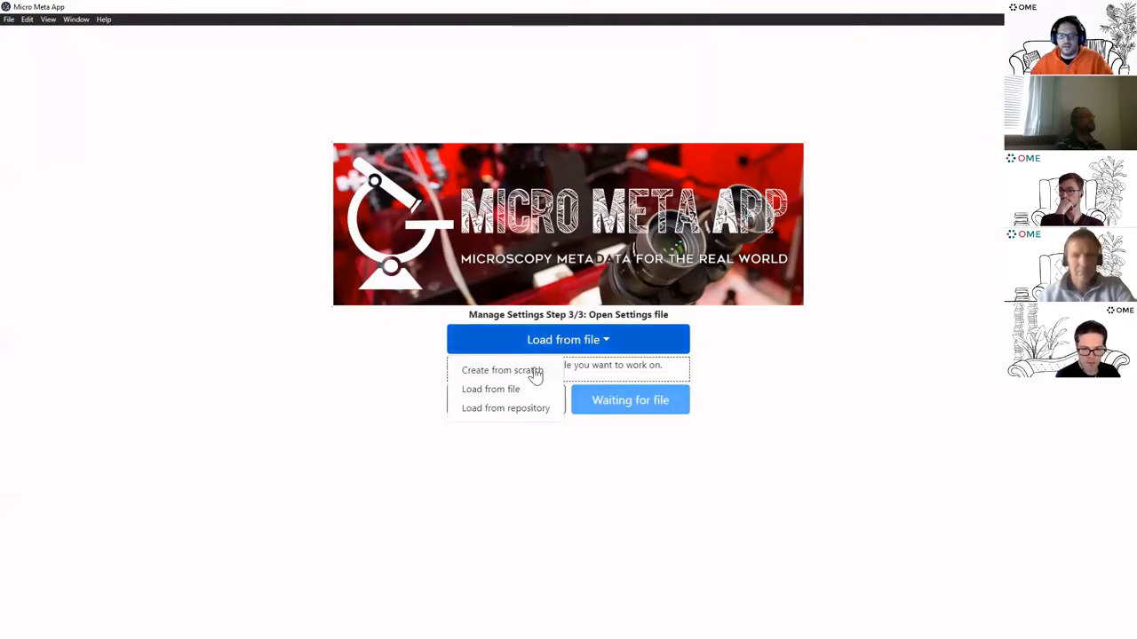
click(535, 372)
click(655, 397)
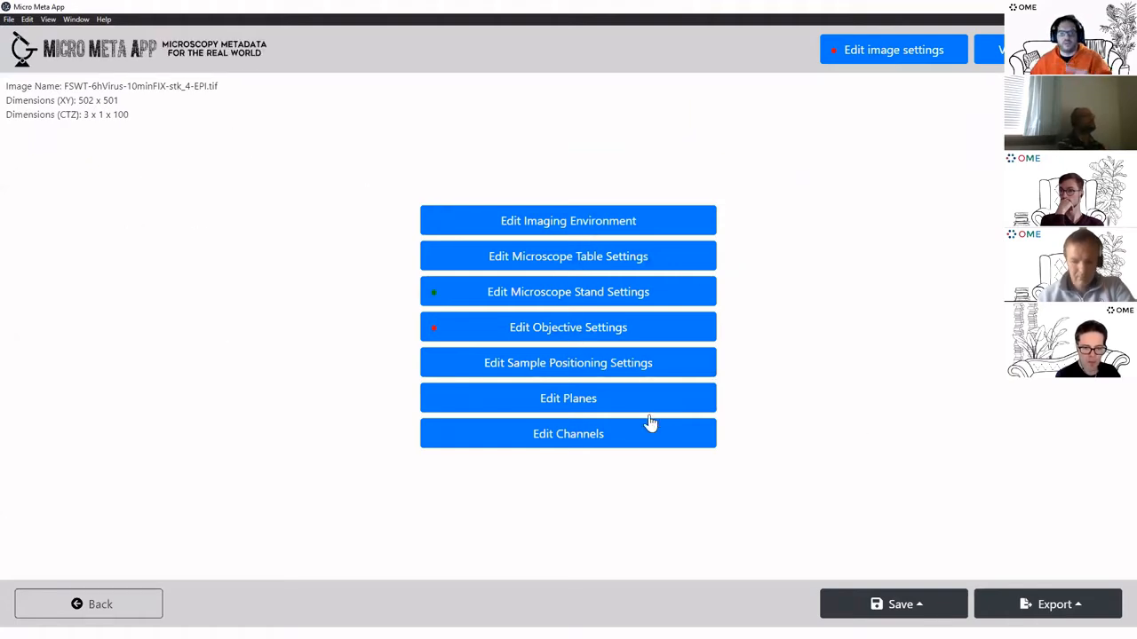
Select the 405_DAPI channel from the channel list and edit its light path
click(682, 445)
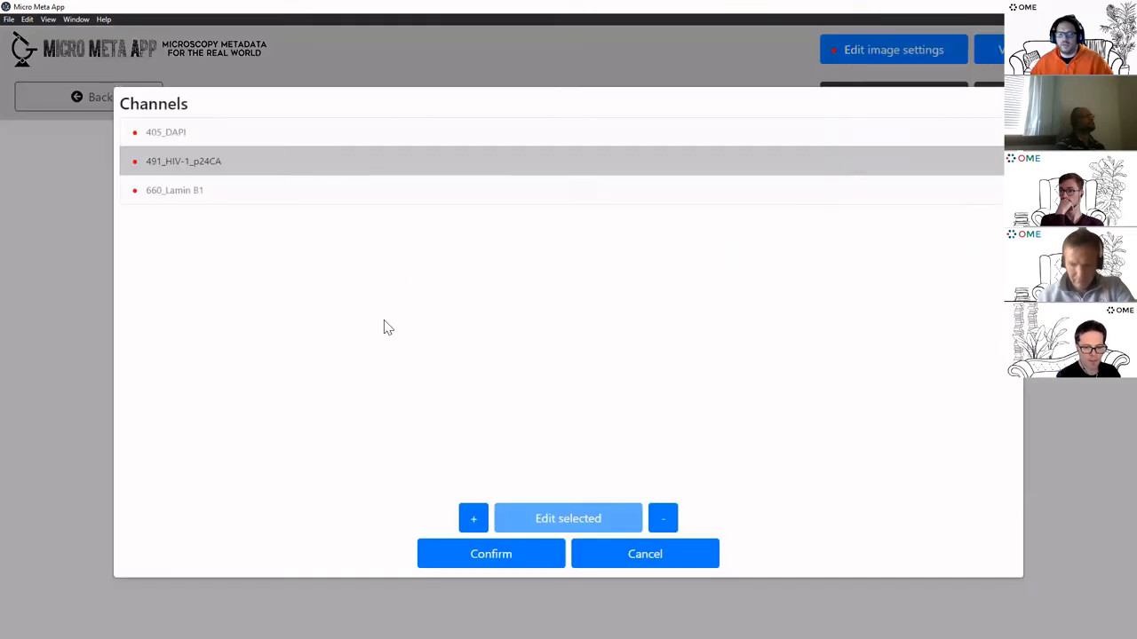
click(208, 132)
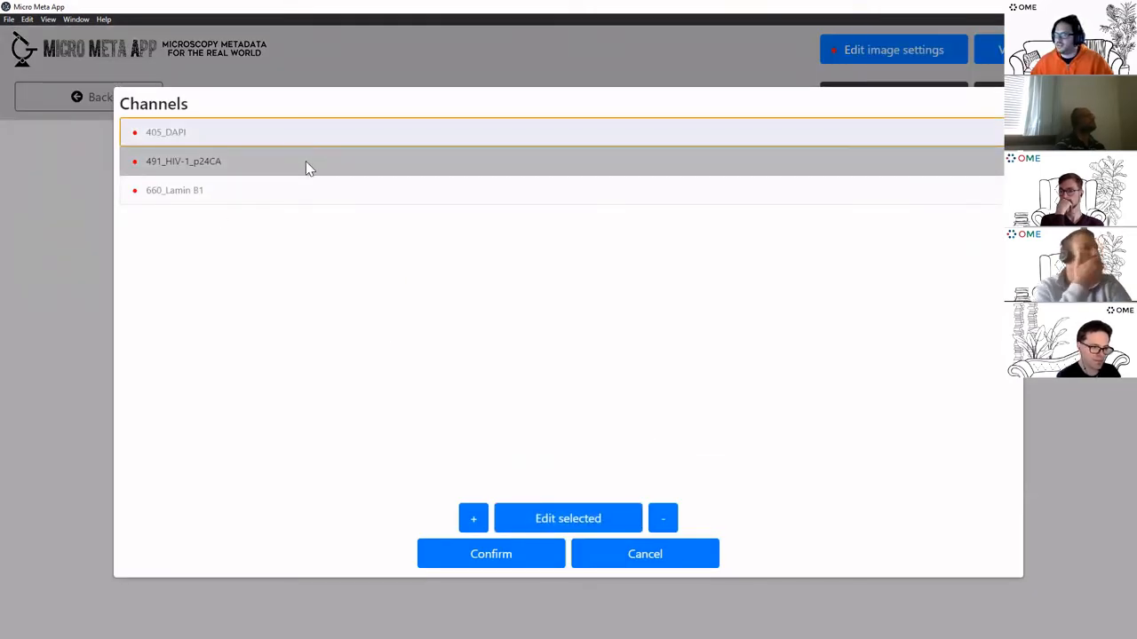
click(306, 164)
click(300, 194)
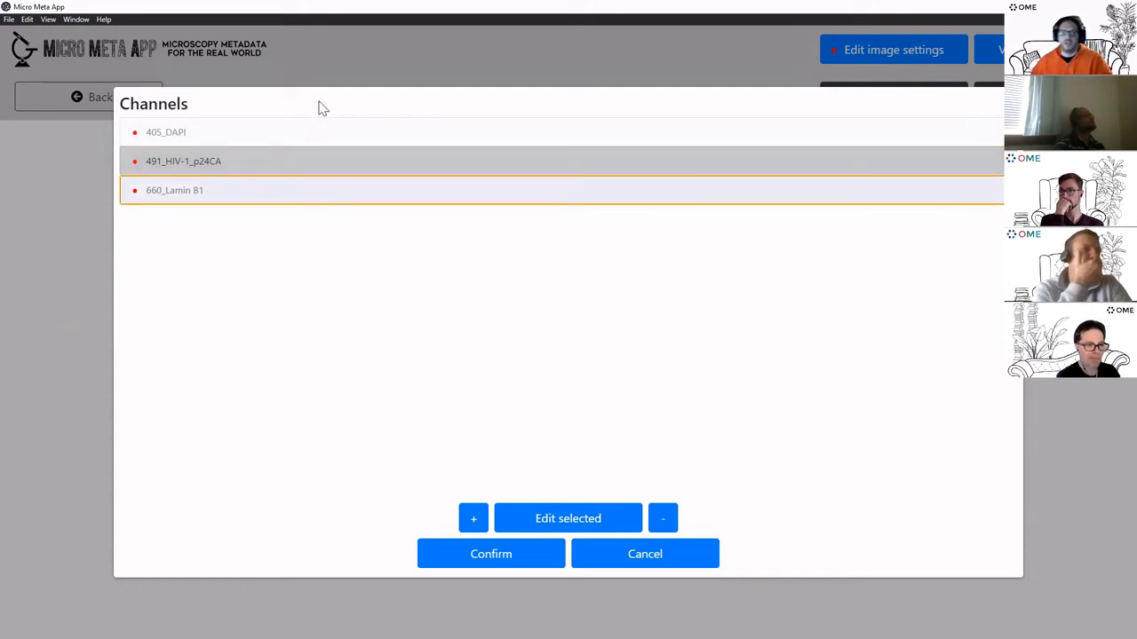
click(318, 135)
click(483, 556)
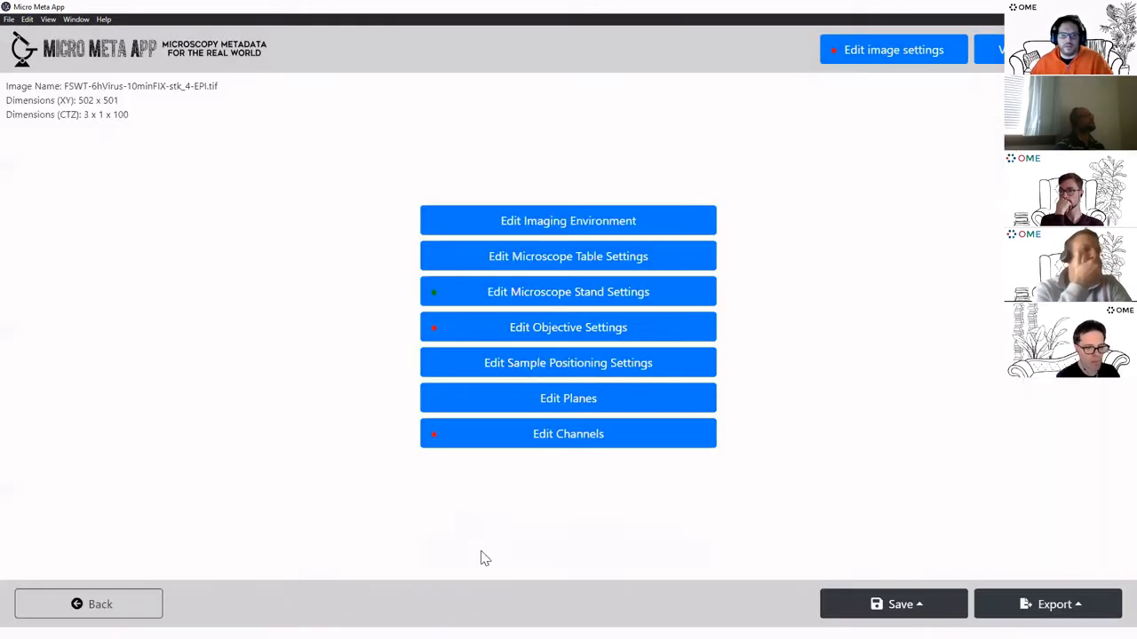
click(571, 436)
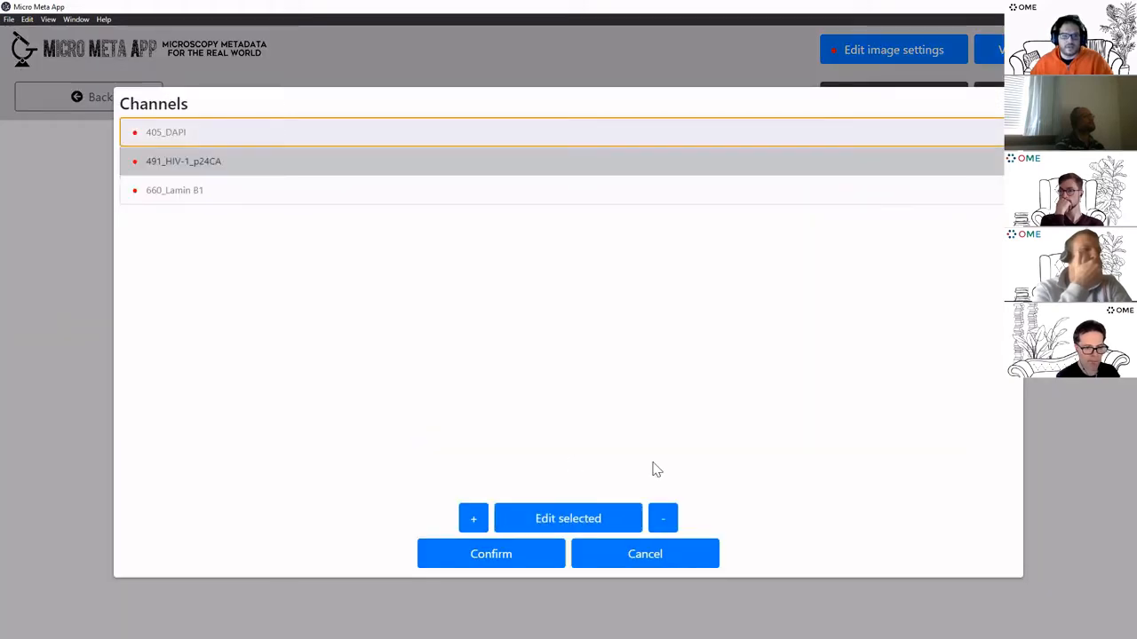
click(581, 522)
scroll(795, 327, down, 2)
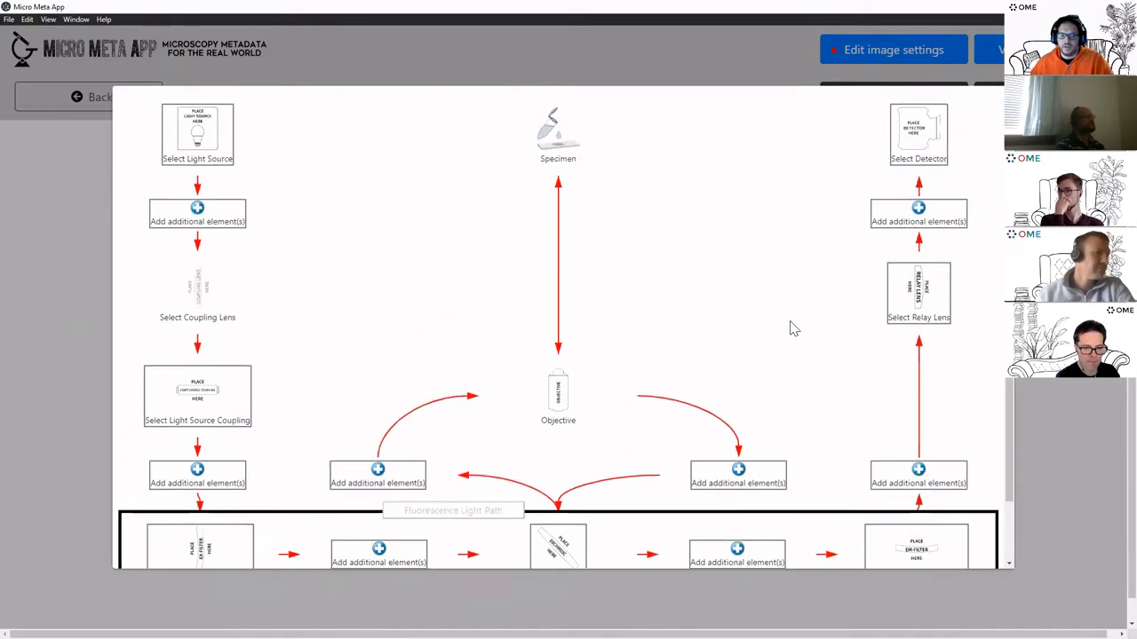
Choose the TESM 405 laser as the channel's light source and confirm
scroll(498, 249, up, 1)
click(222, 165)
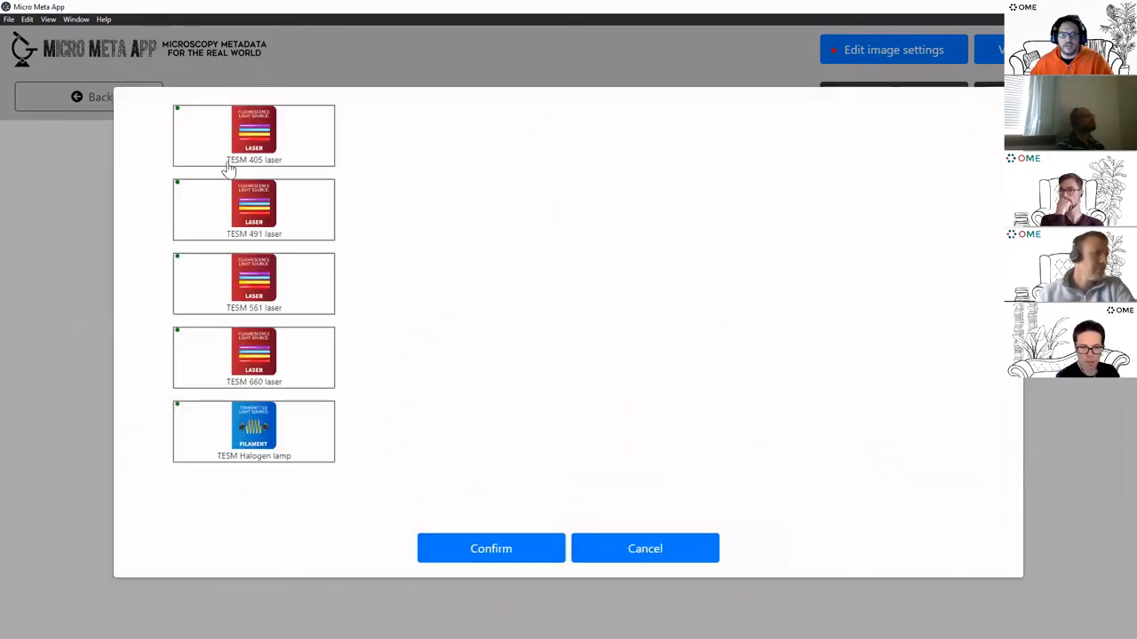
click(294, 143)
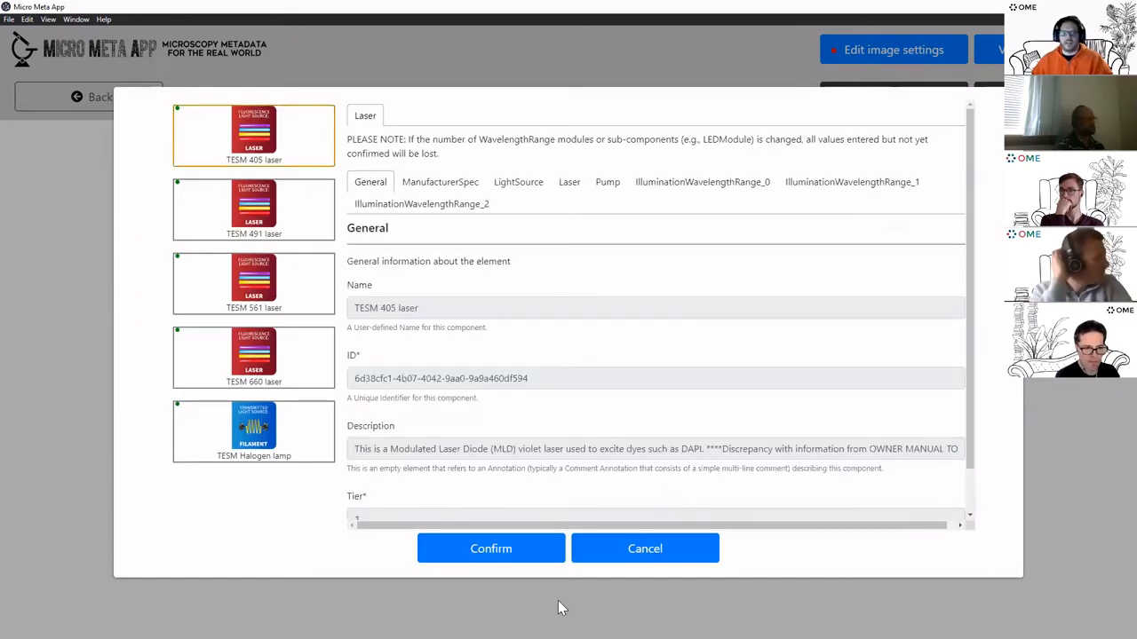
scroll(645, 342, down, 1)
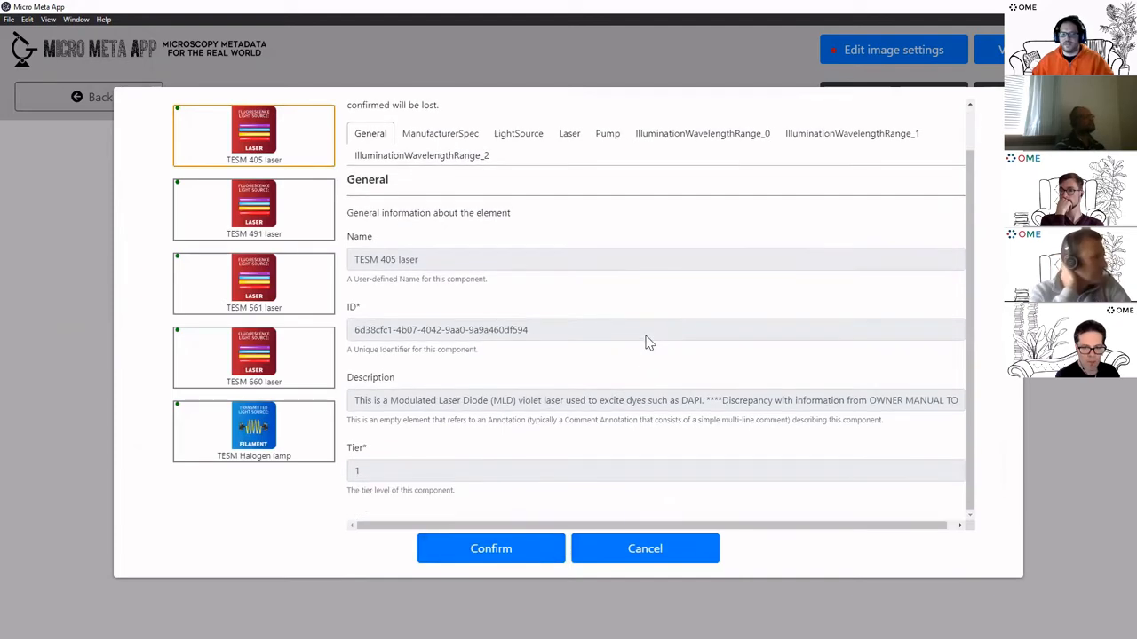
scroll(645, 350, up, 1)
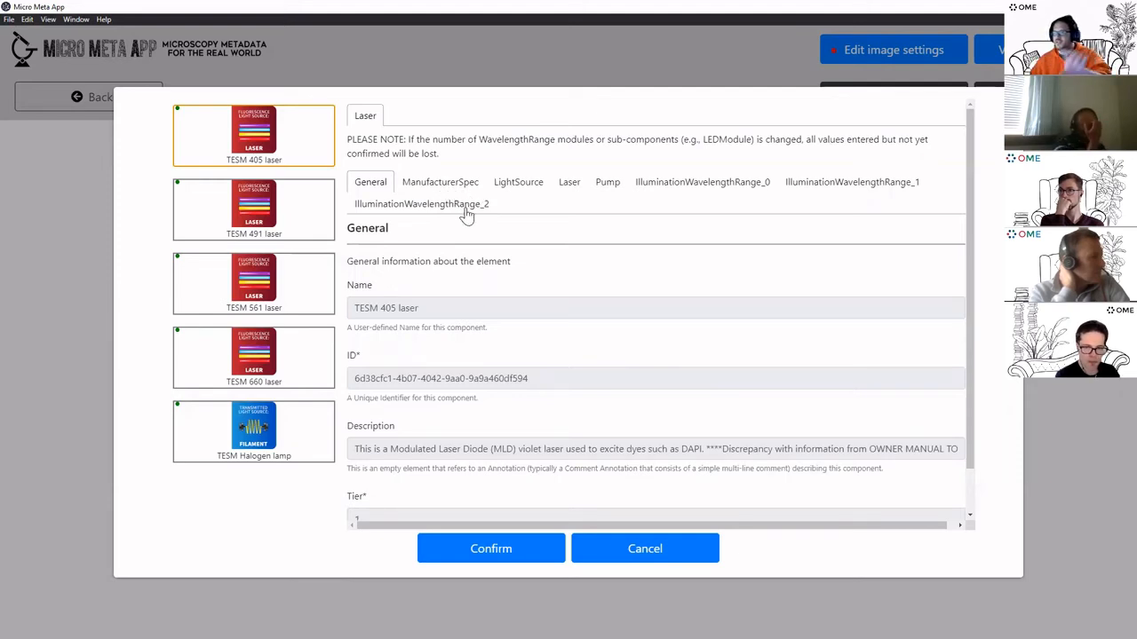
click(531, 552)
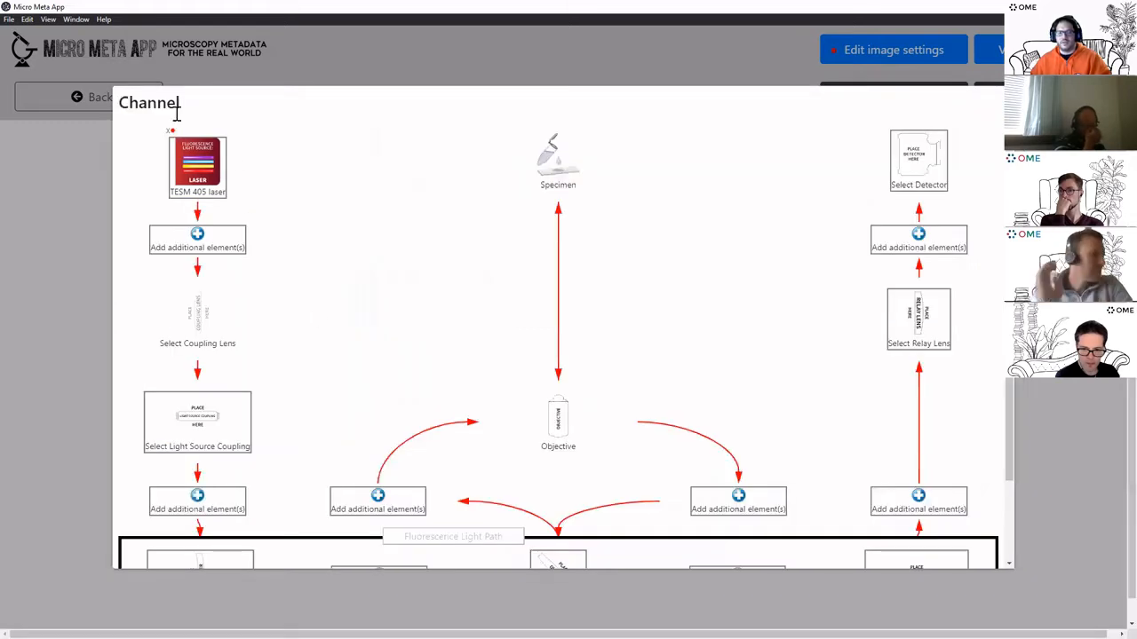
Enter 1 mW as the TESM 405 laser's IlluminationPowerSettings and confirm the light source settings
click(204, 171)
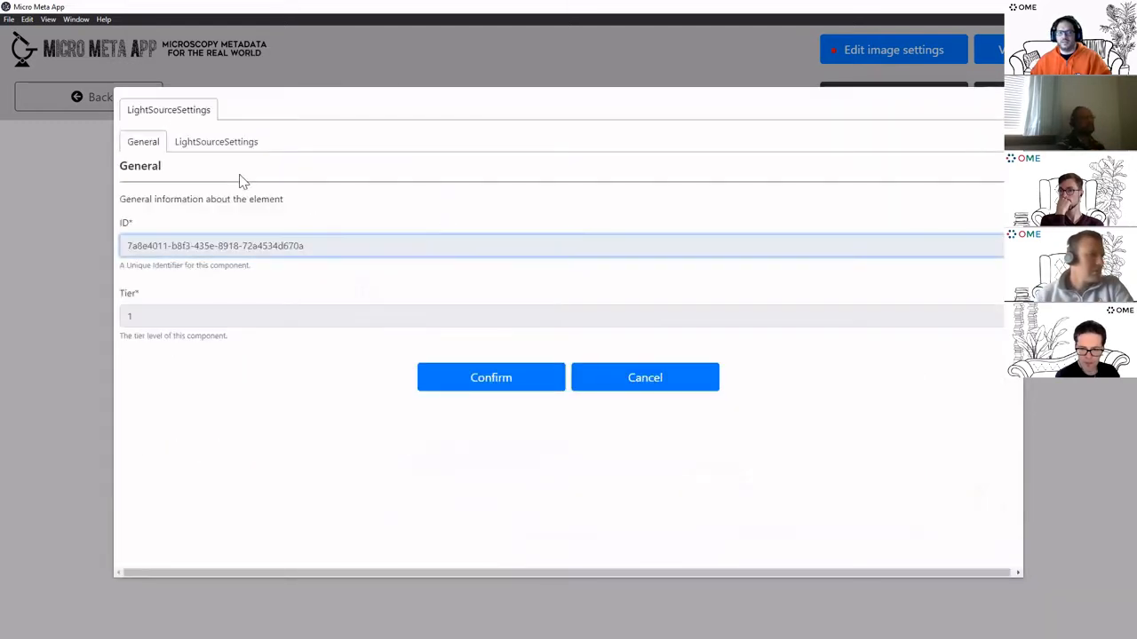
click(230, 146)
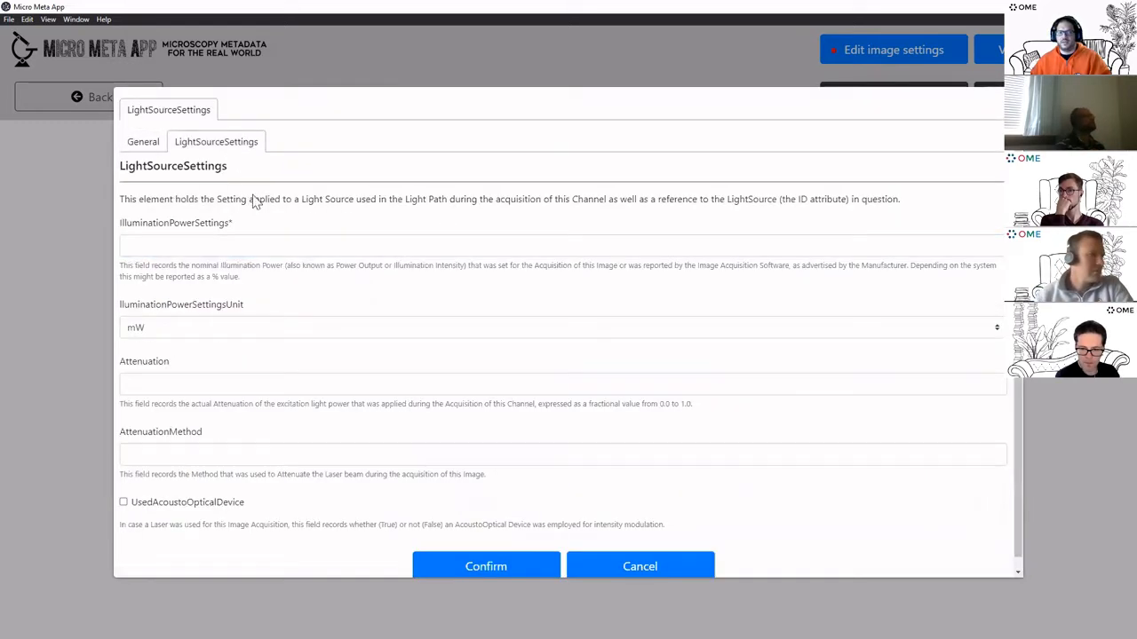
click(283, 238)
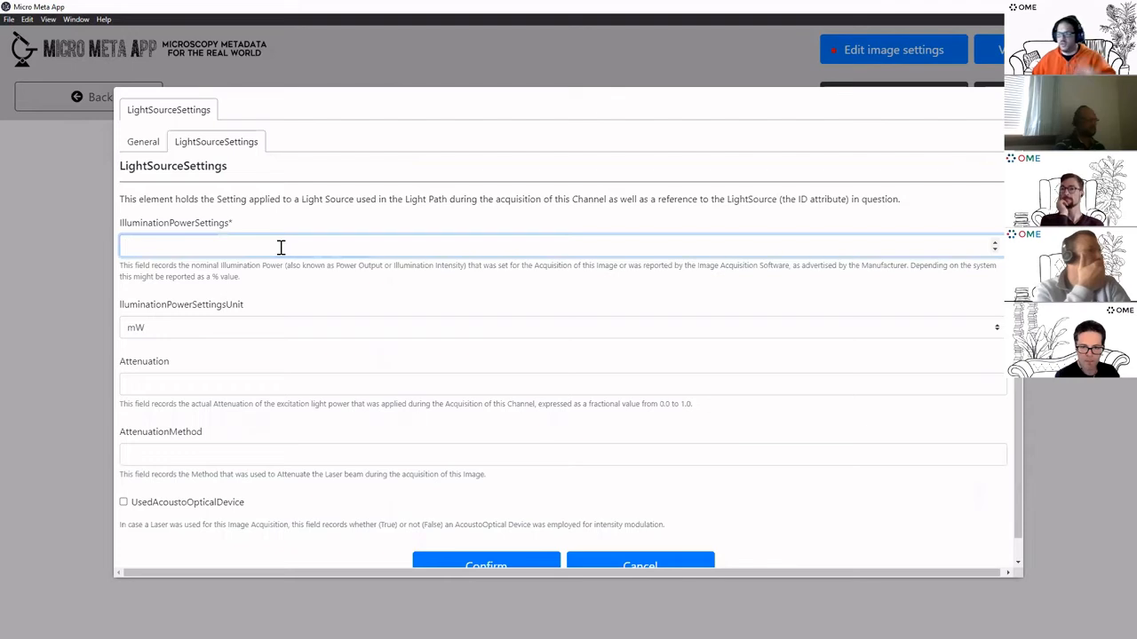
scroll(399, 340, down, 1)
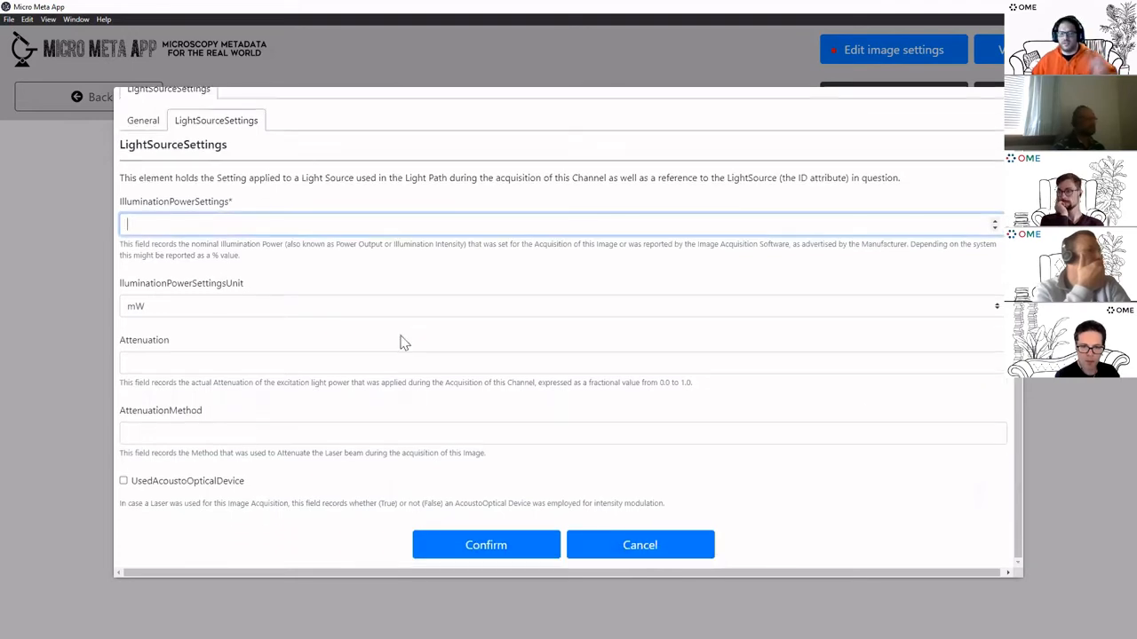
click(495, 551)
click(201, 223)
text(1)
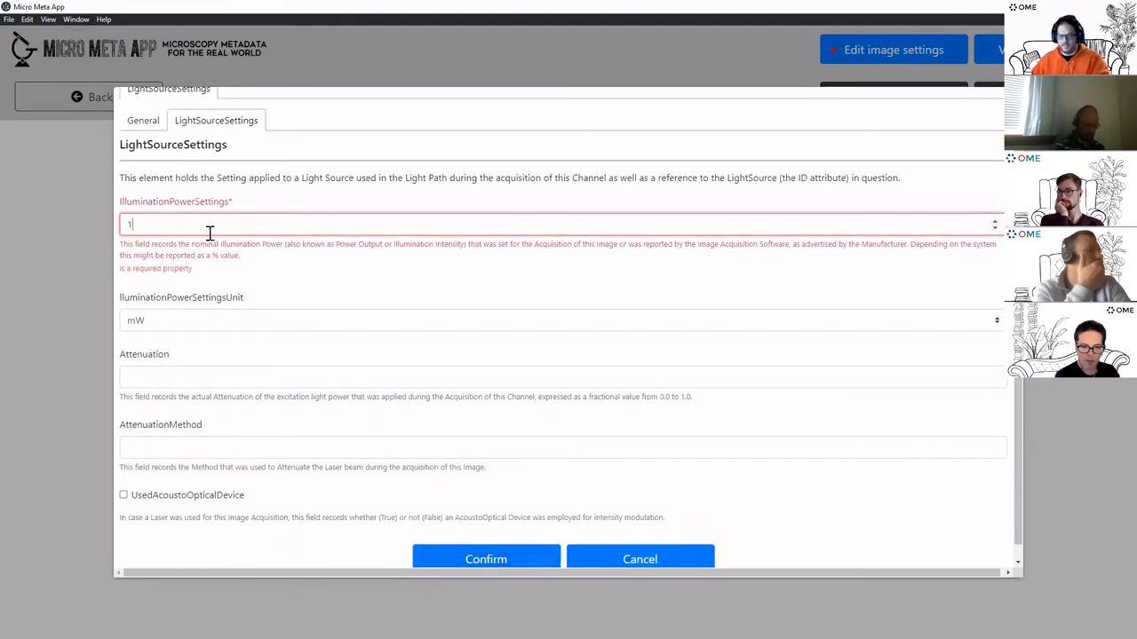
click(515, 560)
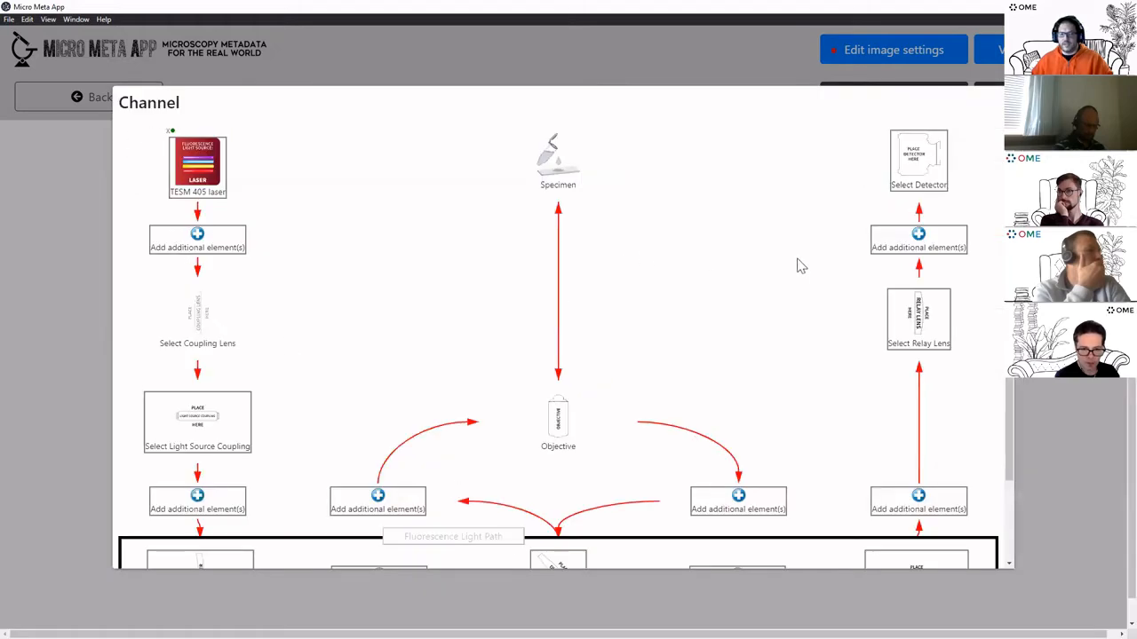
Add Epi 20x BE as a trial optical element after the laser
scroll(798, 265, down, 3)
scroll(294, 157, up, 3)
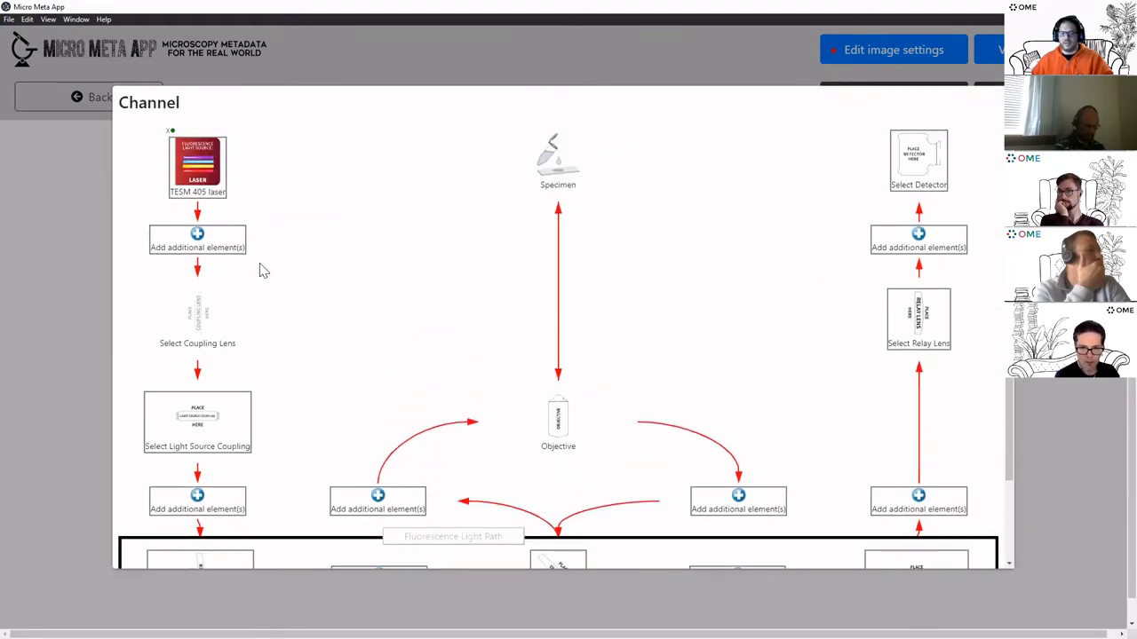
scroll(254, 360, down, 2)
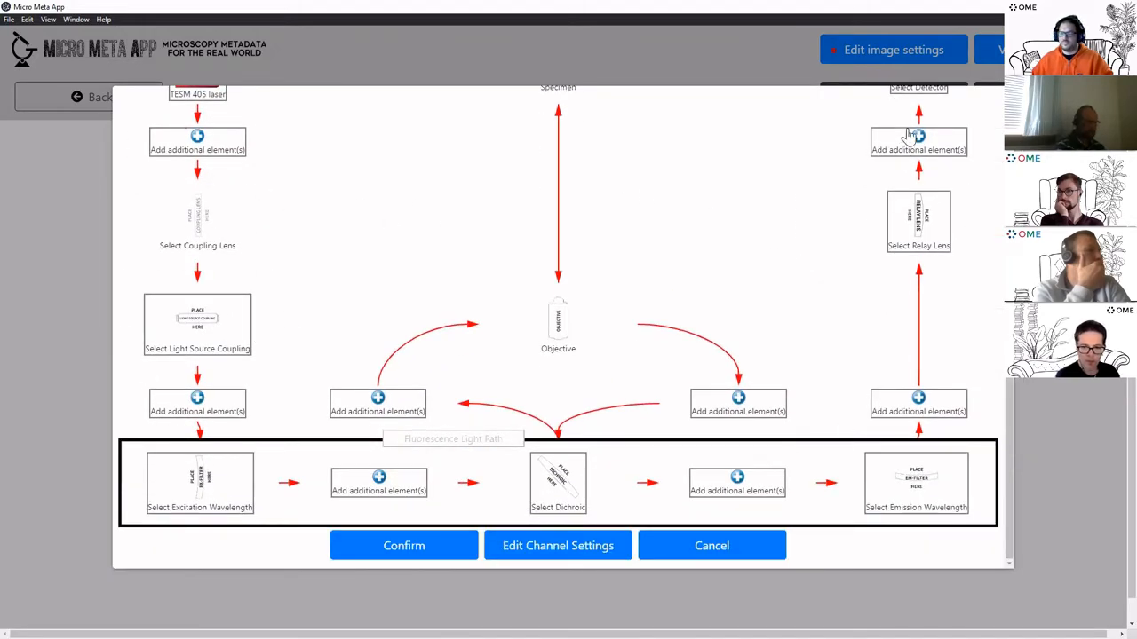
scroll(727, 302, up, 2)
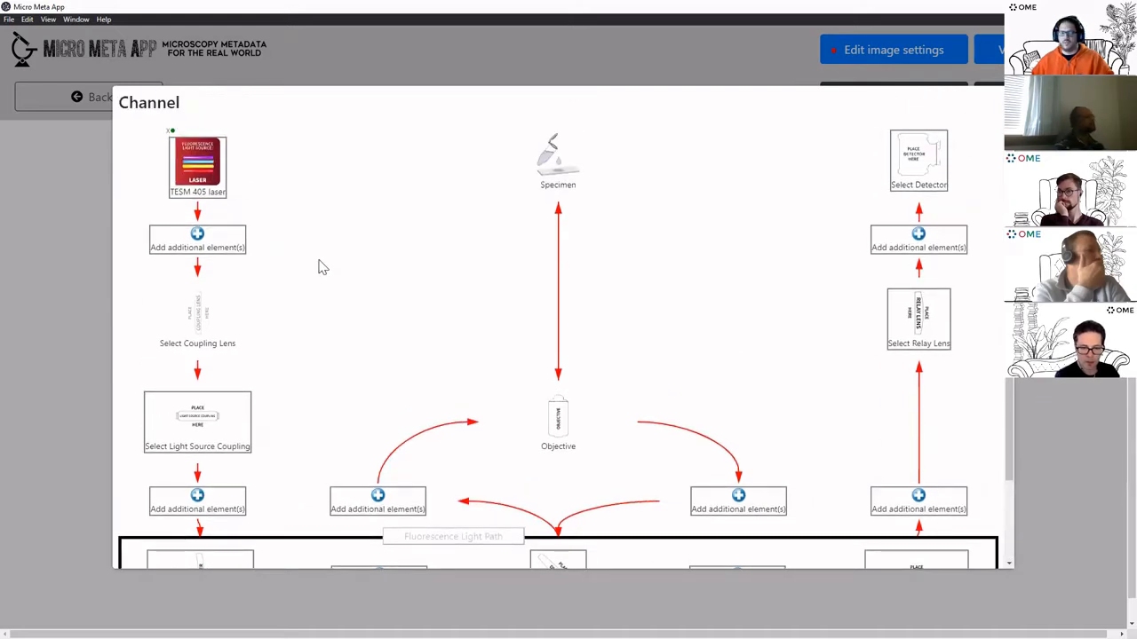
mouse_move(203, 243)
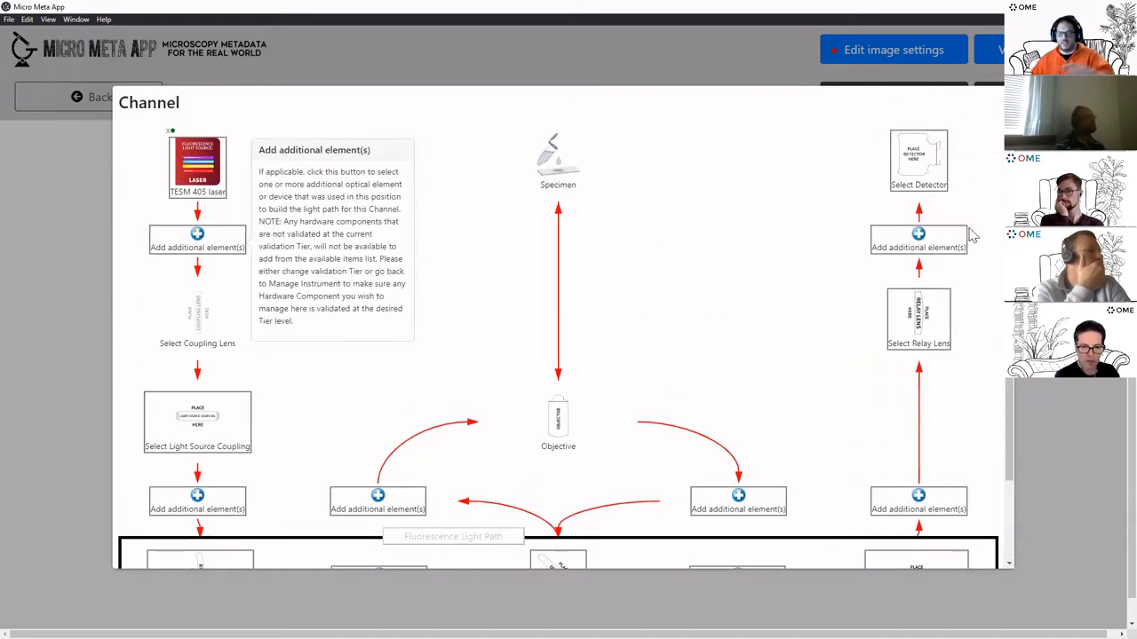
click(216, 252)
click(266, 292)
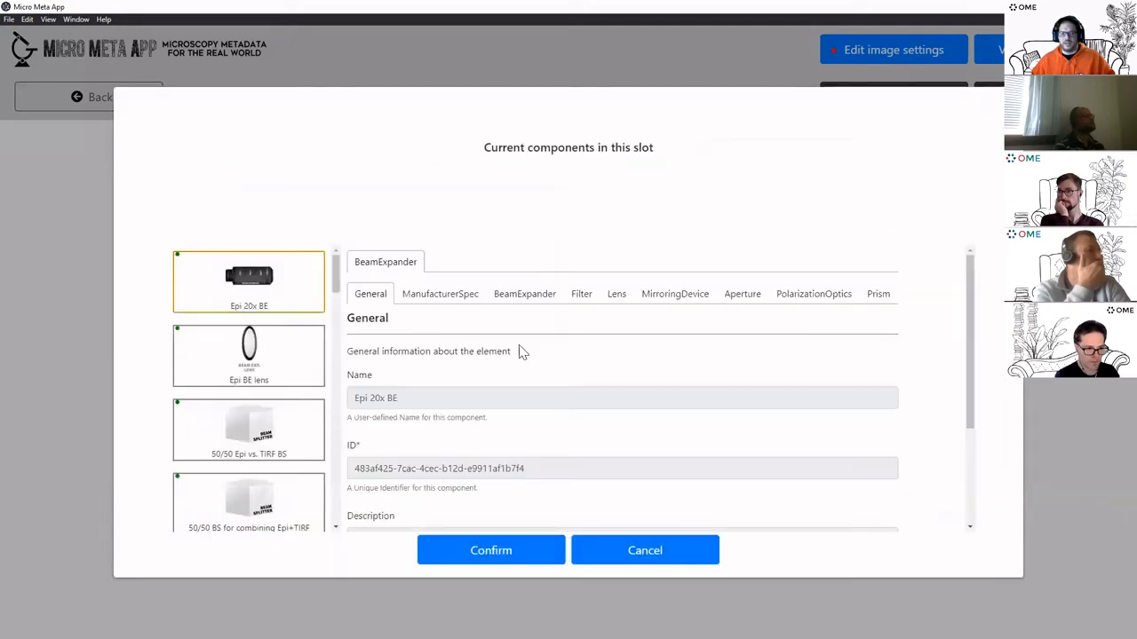
scroll(603, 368, down, 4)
click(647, 517)
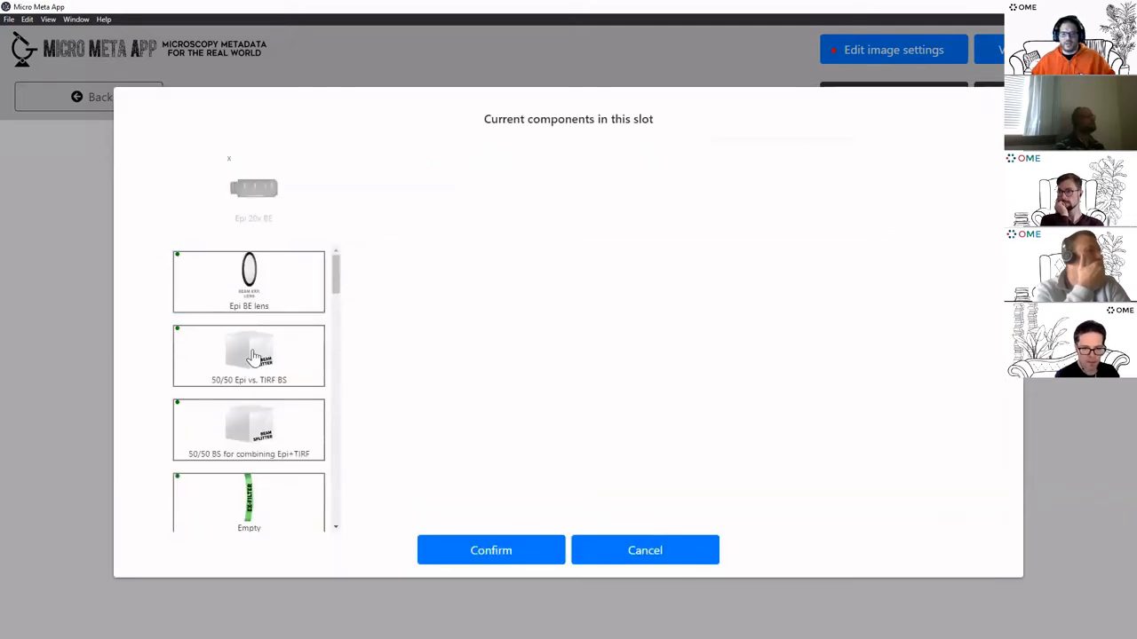
Add the 50/50 Epi vs. TIRF BS and the Epi BE lens to the same slot
click(253, 356)
scroll(646, 387, down, 4)
click(648, 517)
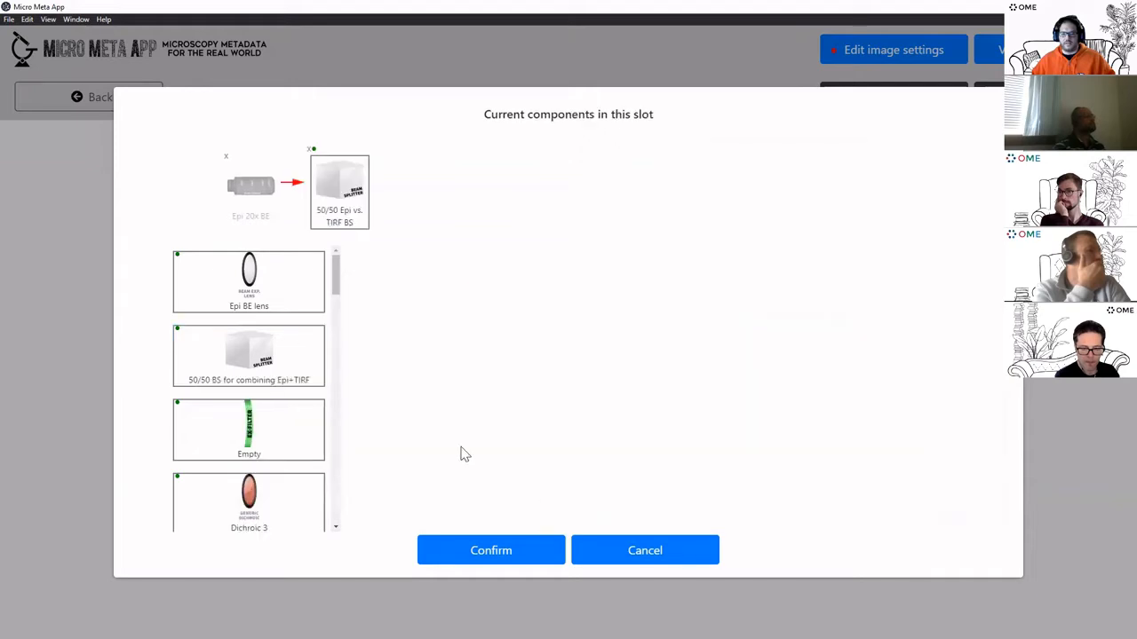
click(258, 273)
scroll(647, 427, down, 4)
click(648, 516)
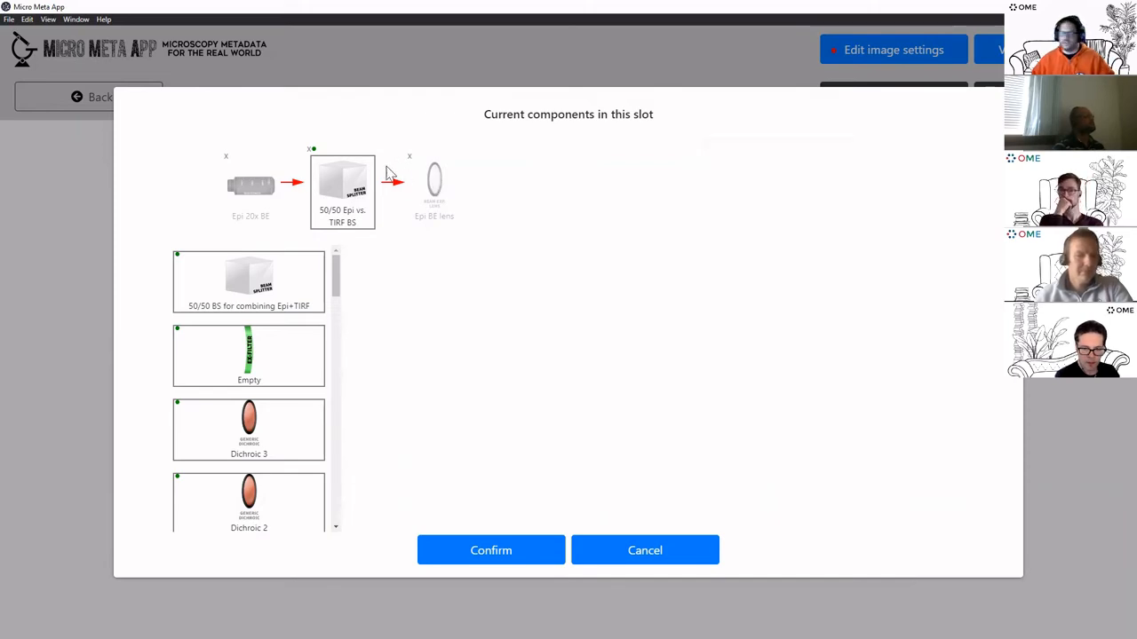
Inspect the beam splitter's mirroring device mounted angle settings, then discard them
click(346, 203)
click(225, 142)
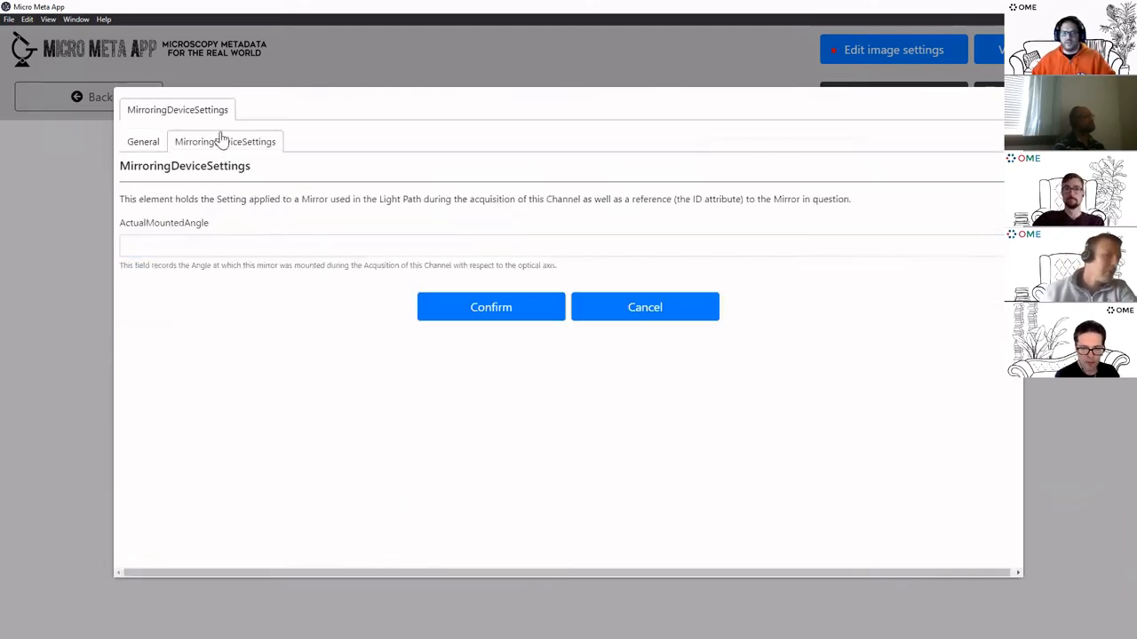
click(264, 246)
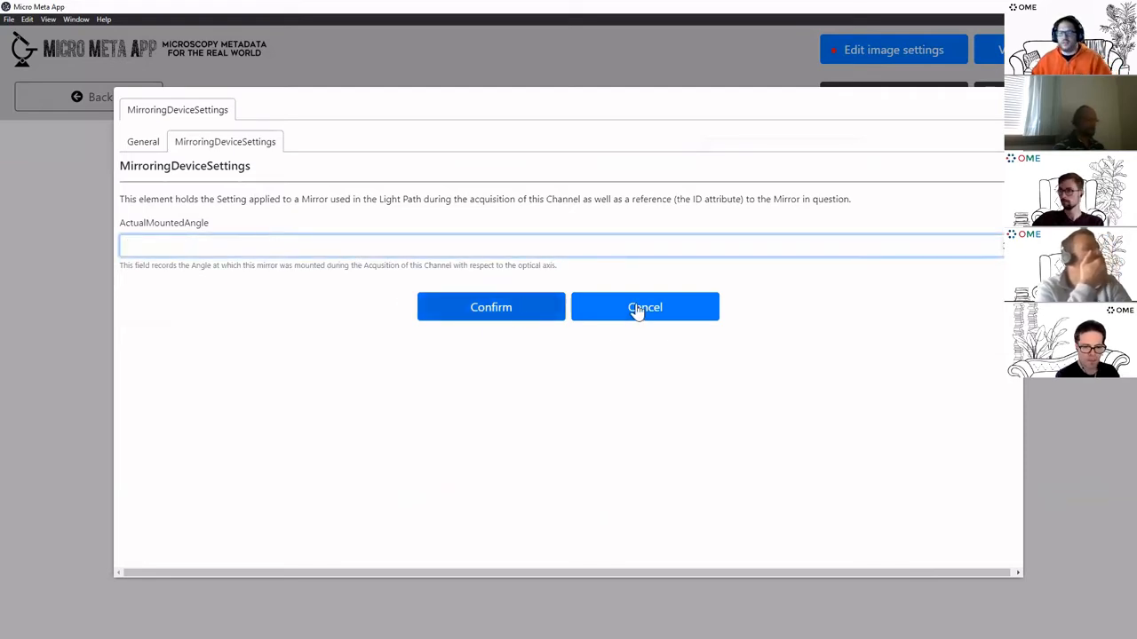
click(675, 309)
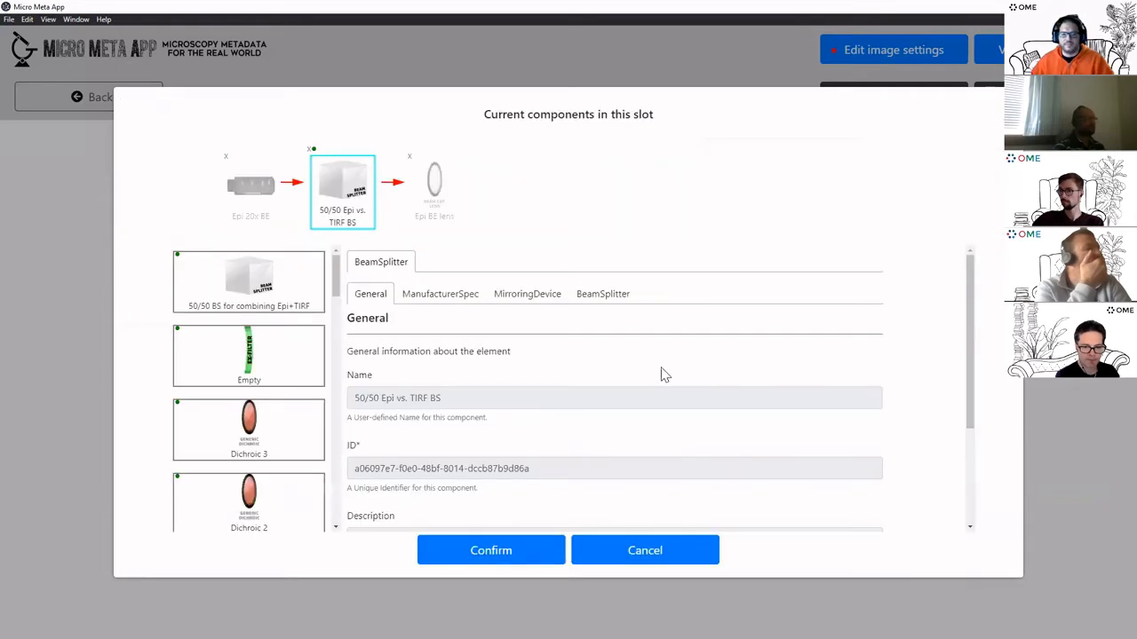
Discard the added components and close the light path and channels list without saving
click(660, 552)
scroll(612, 477, down, 2)
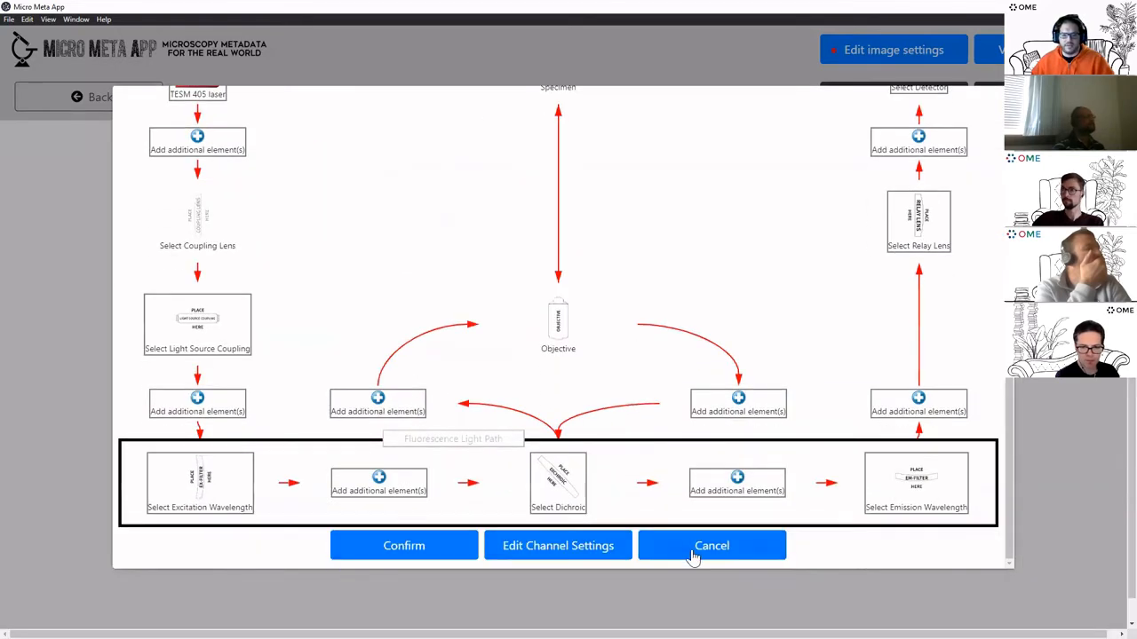
click(706, 551)
click(625, 557)
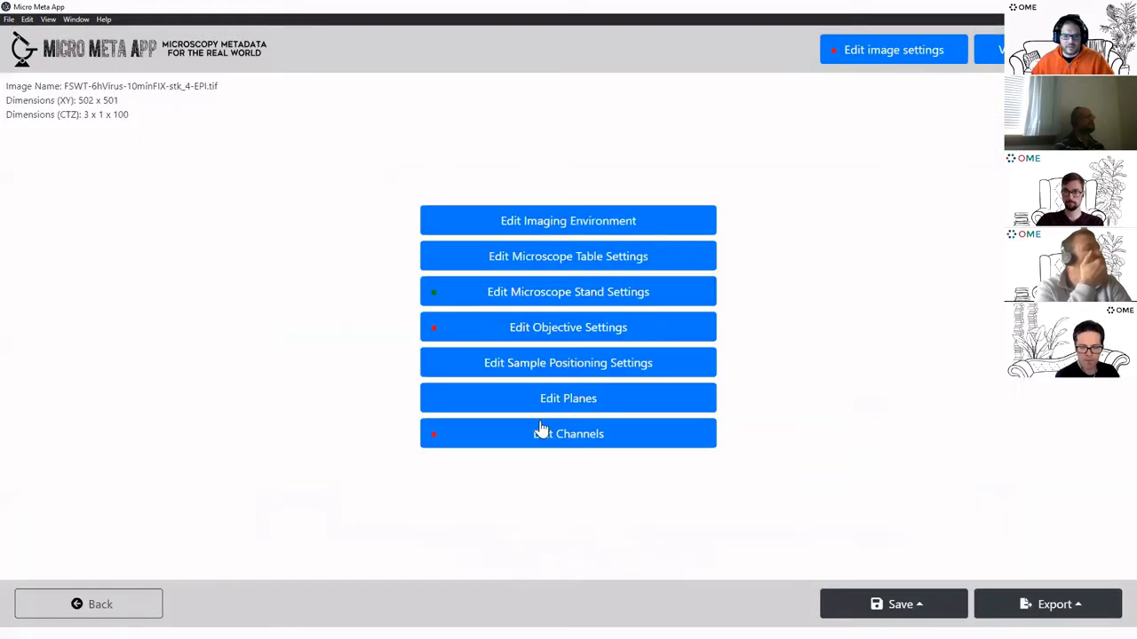
click(593, 401)
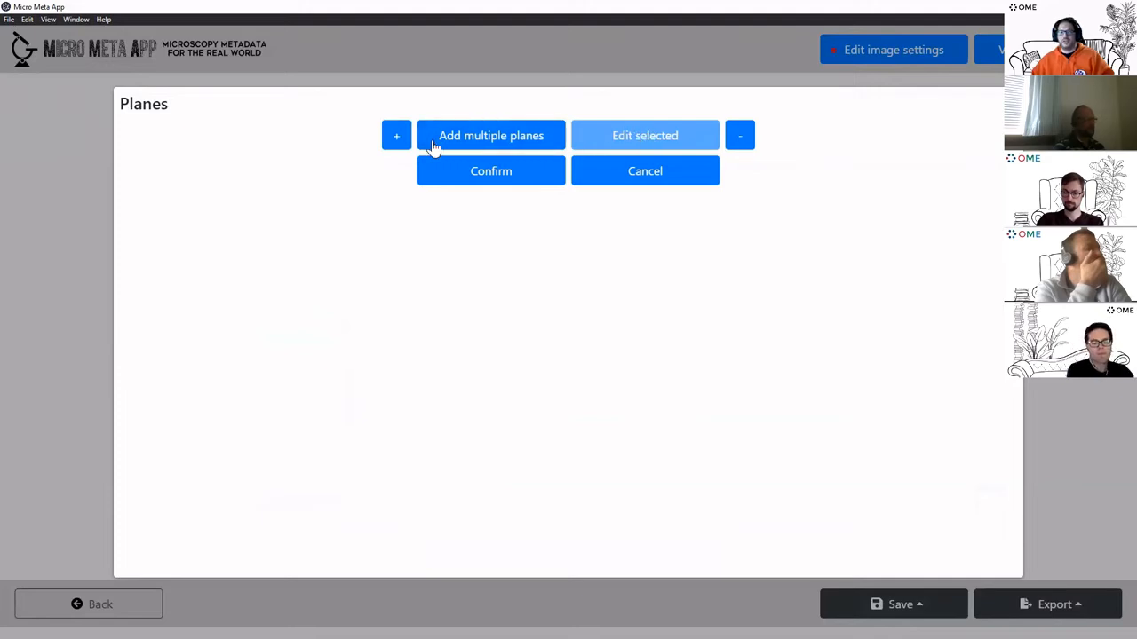
click(400, 144)
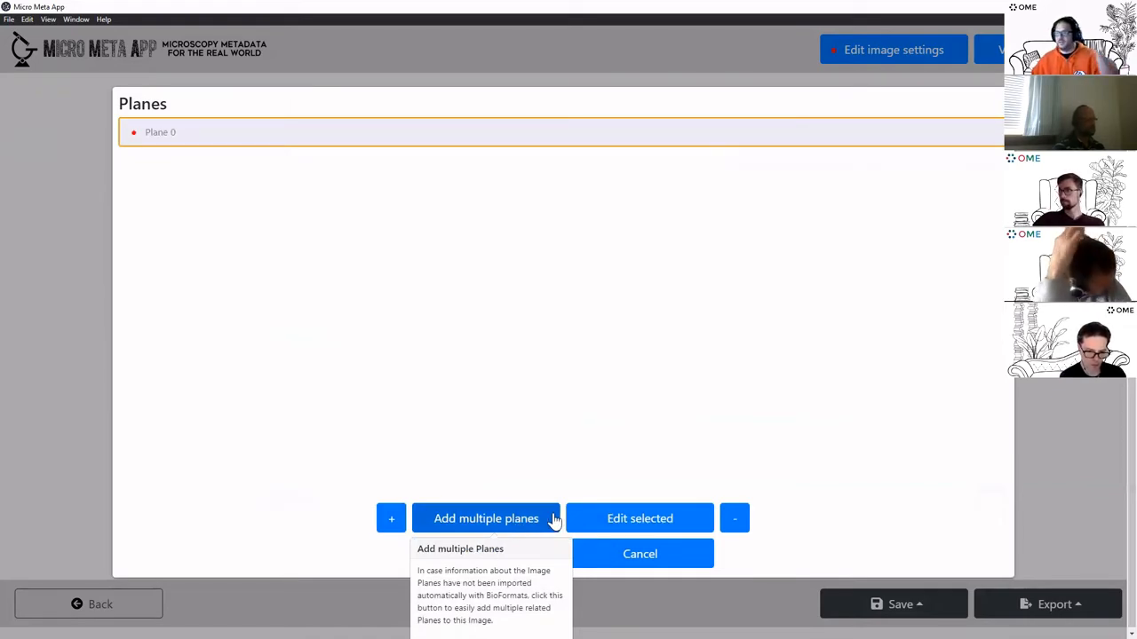
click(645, 563)
Confirm the Custom made environmental chamber for the imaging environment
click(602, 224)
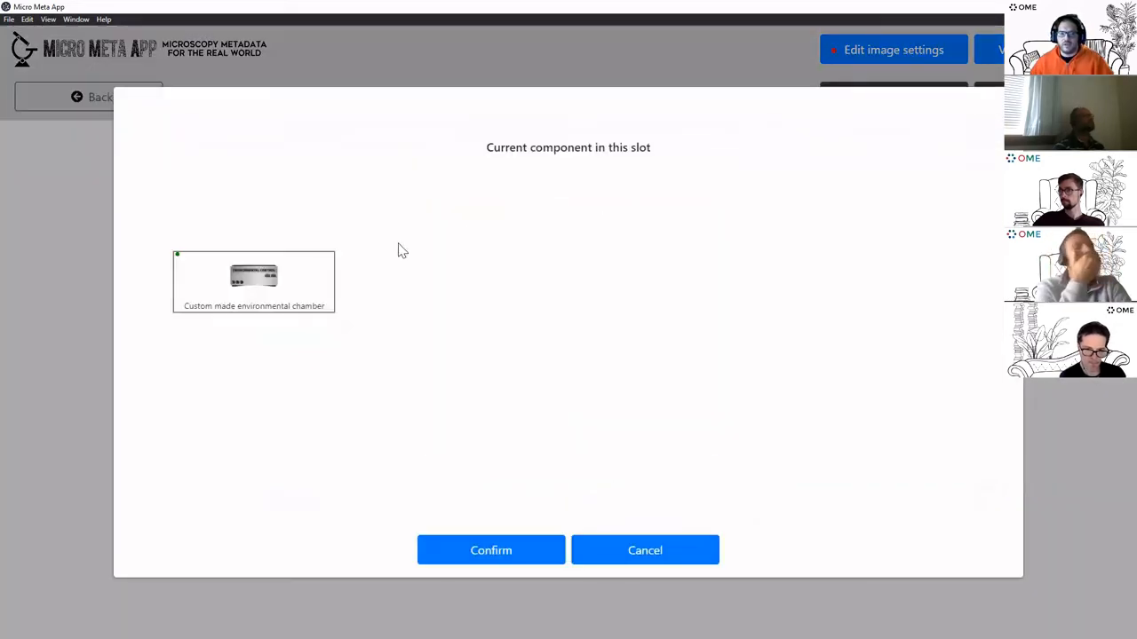
click(258, 289)
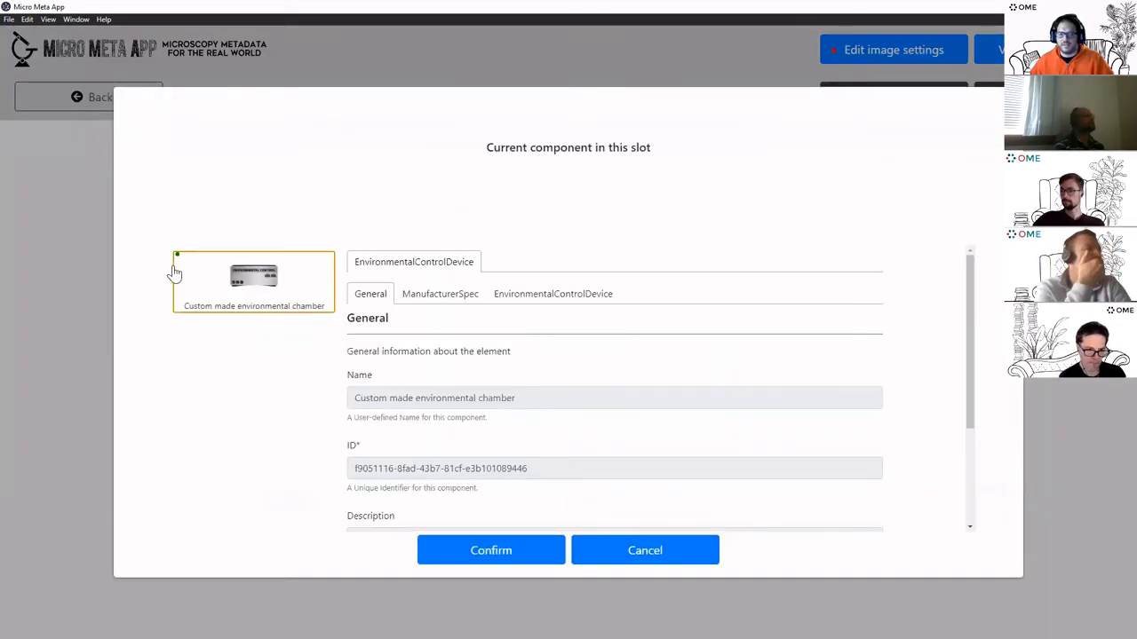
scroll(680, 338, down, 3)
scroll(597, 397, up, 3)
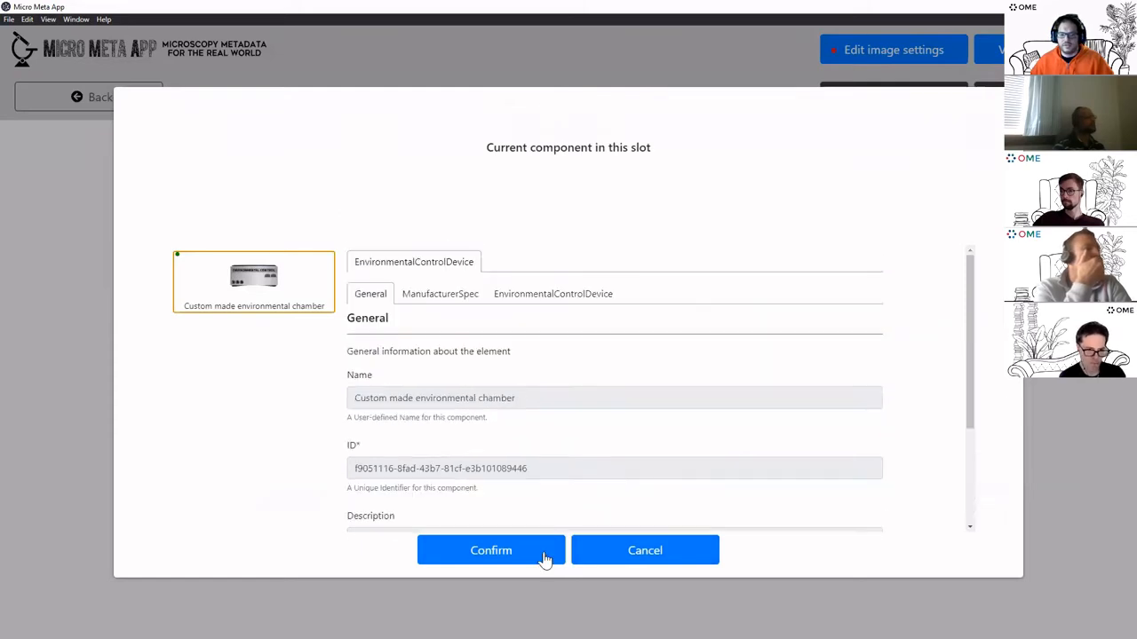
click(546, 553)
Reopen the chamber, review its manufacturer and environmental control details, and add it
click(587, 221)
click(266, 294)
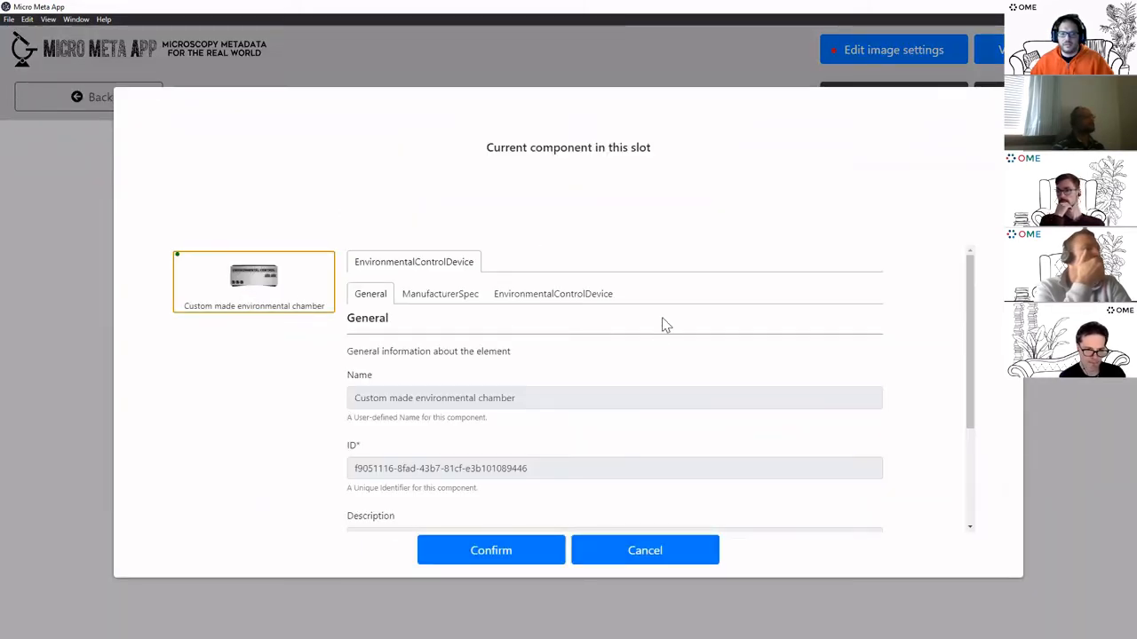
click(436, 296)
click(581, 296)
scroll(601, 382, down, 2)
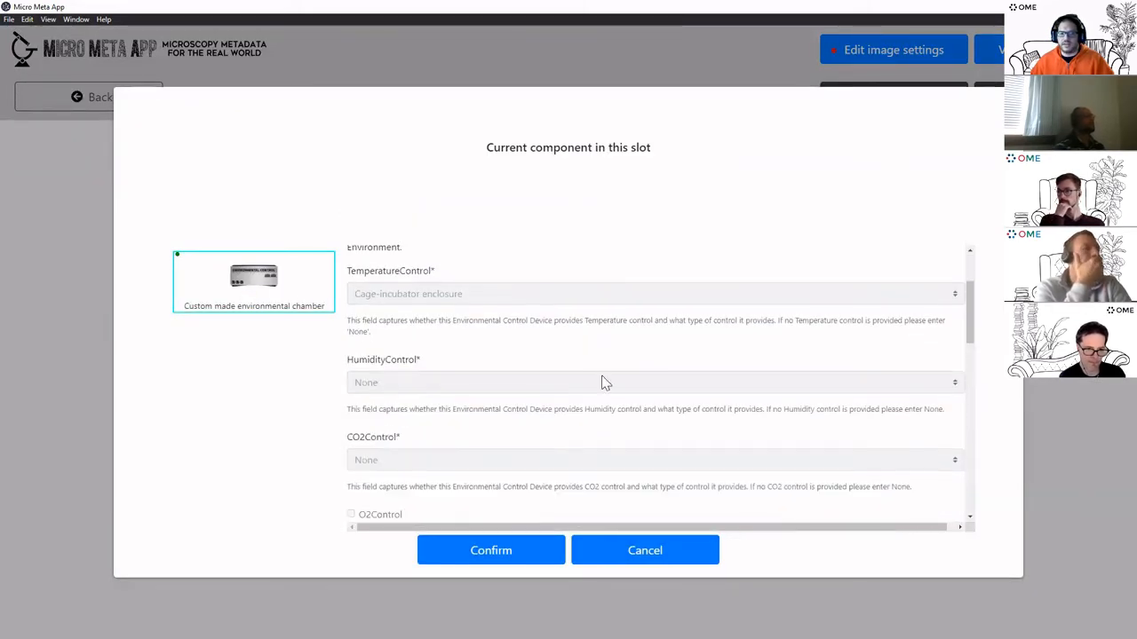
scroll(663, 490, down, 5)
click(657, 506)
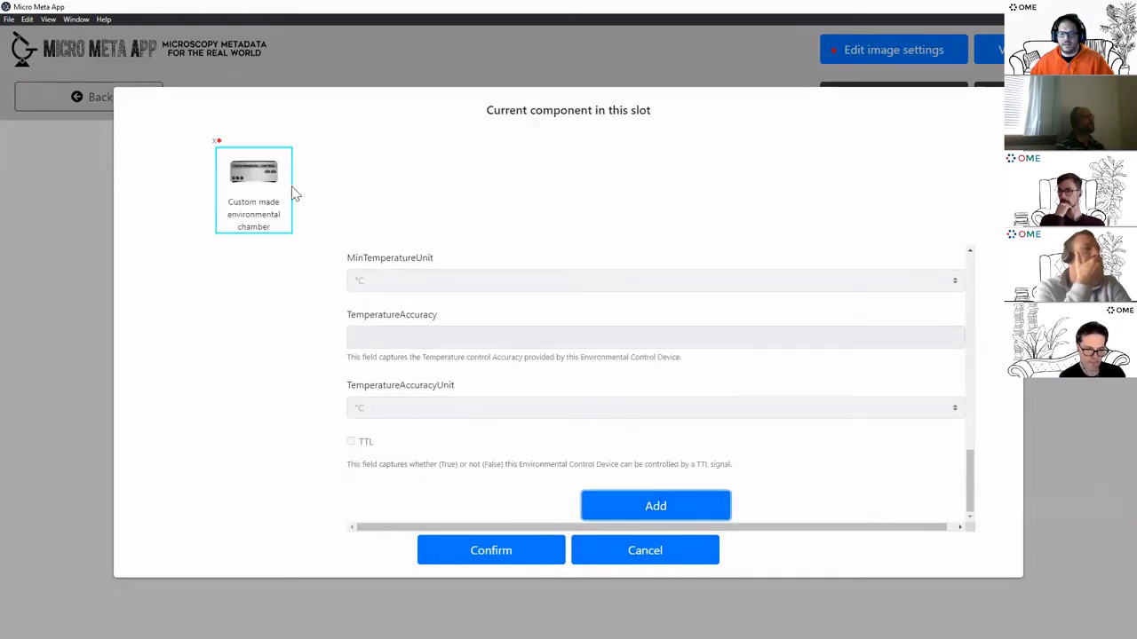
Review the temperature and CO2 fields, then cancel and close the dialogs
click(222, 145)
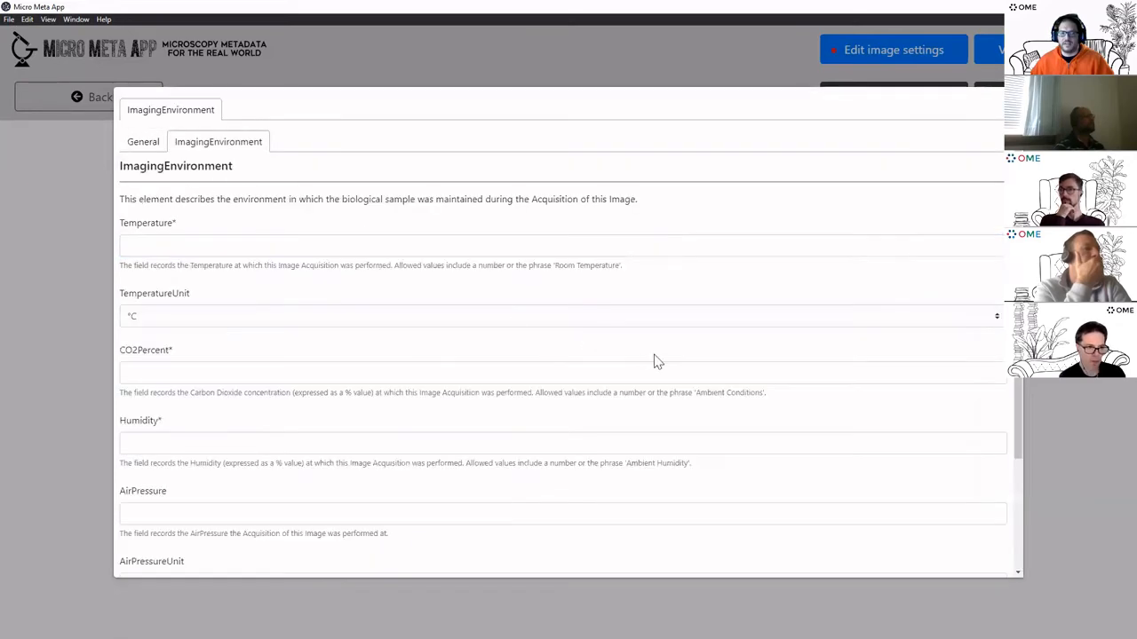
scroll(383, 332, down, 5)
click(643, 551)
click(643, 551)
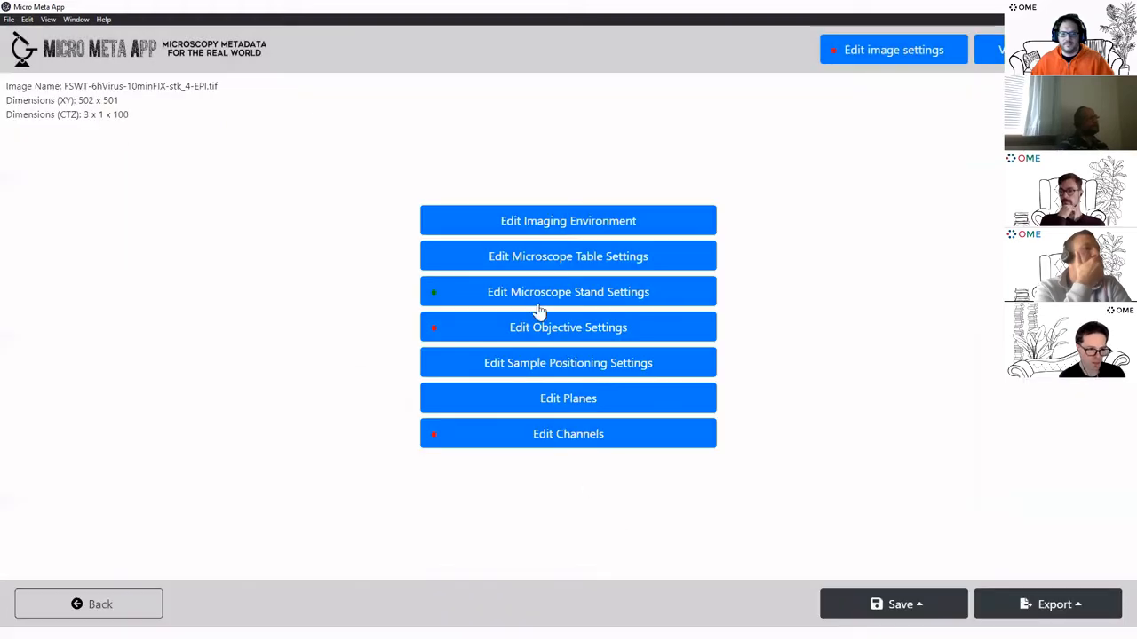
click(603, 266)
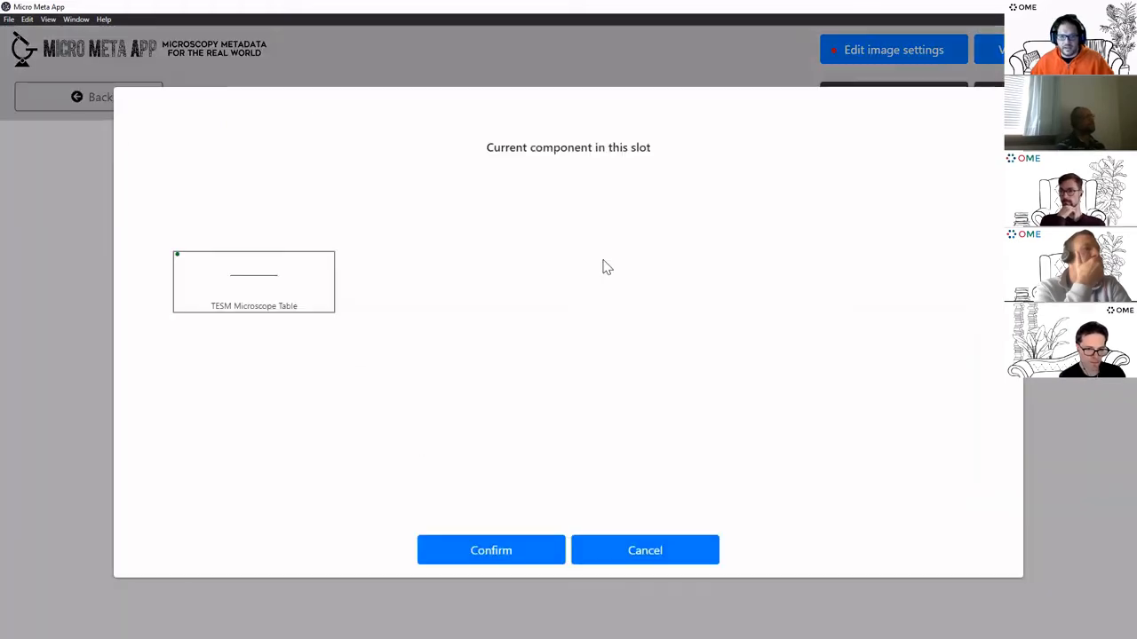
click(254, 278)
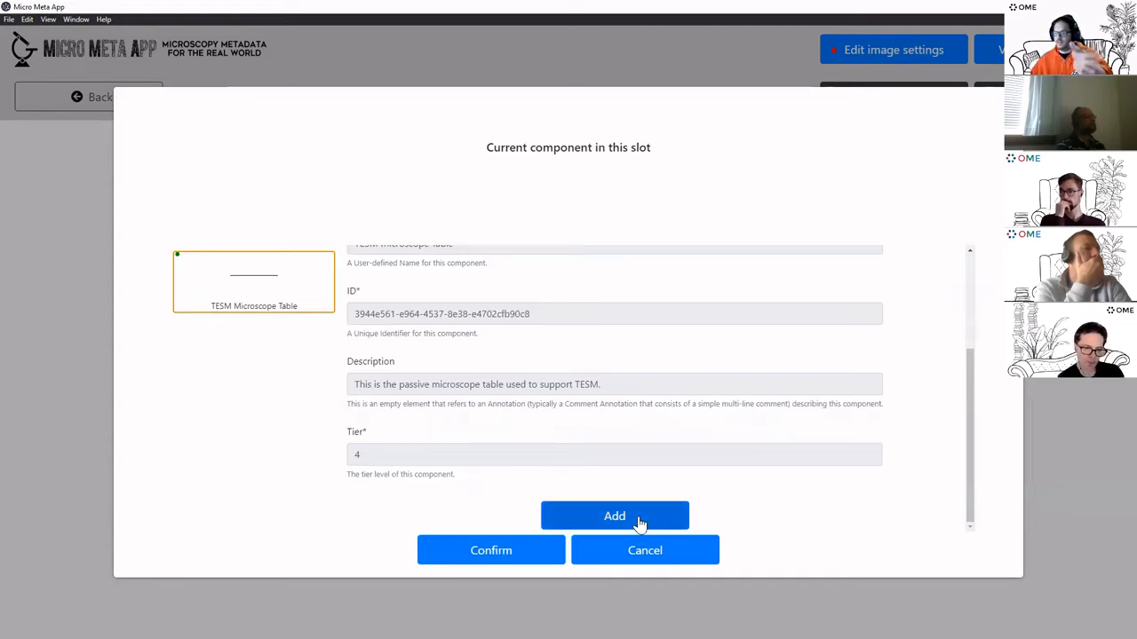
click(547, 511)
click(276, 200)
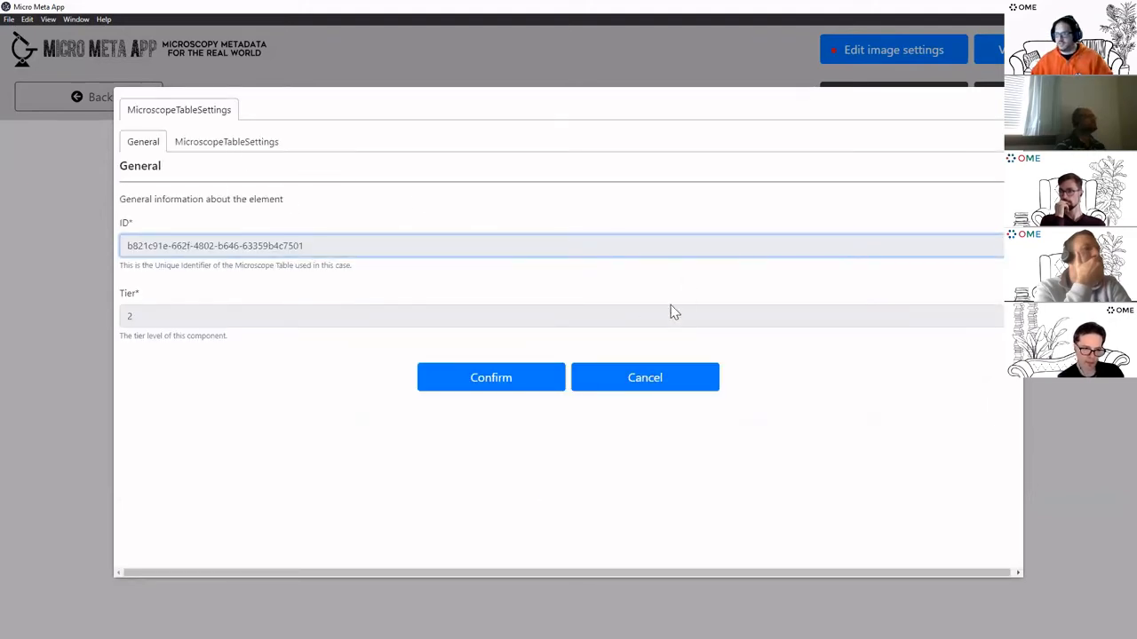
click(655, 380)
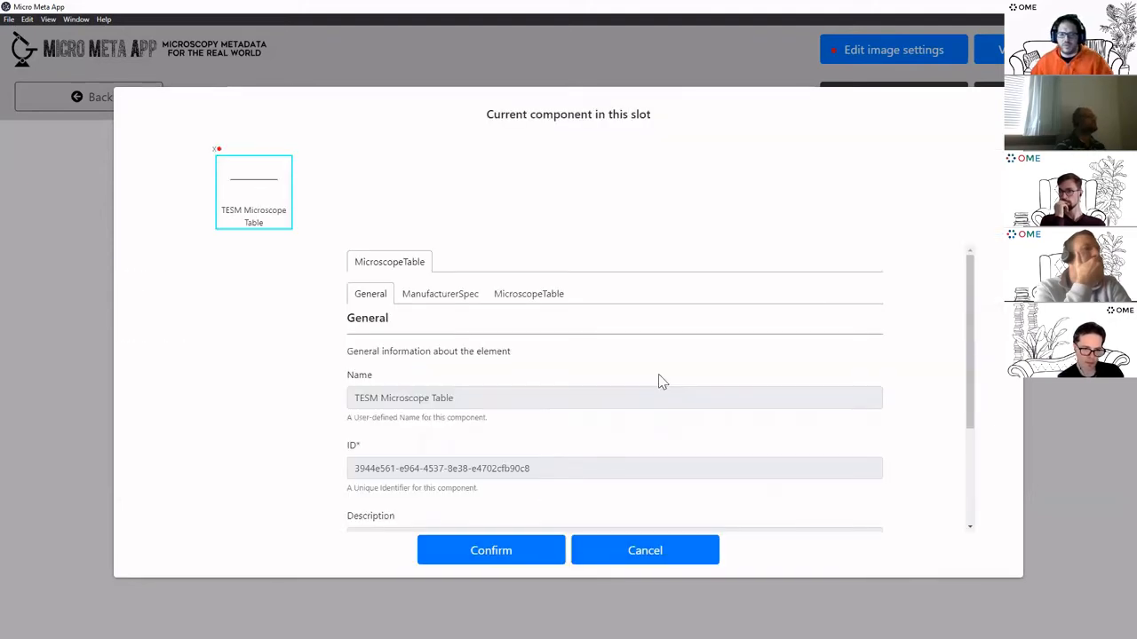
click(651, 554)
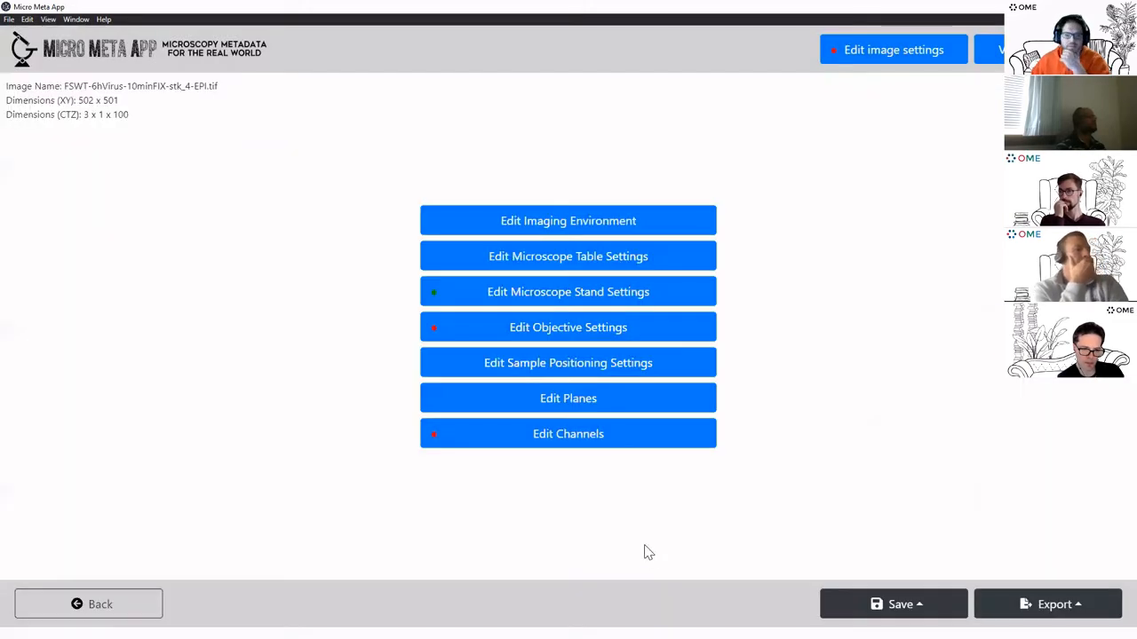
Browse the objective slot's objectives list and cancel without changing anything
click(621, 336)
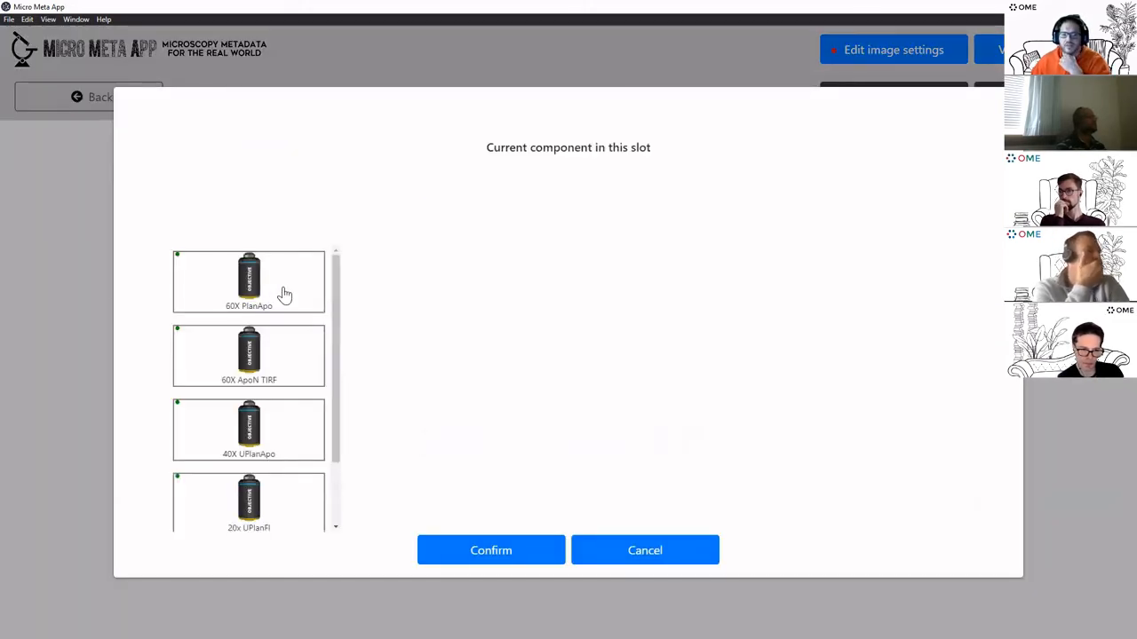
scroll(284, 295, down, 1)
scroll(284, 295, up, 1)
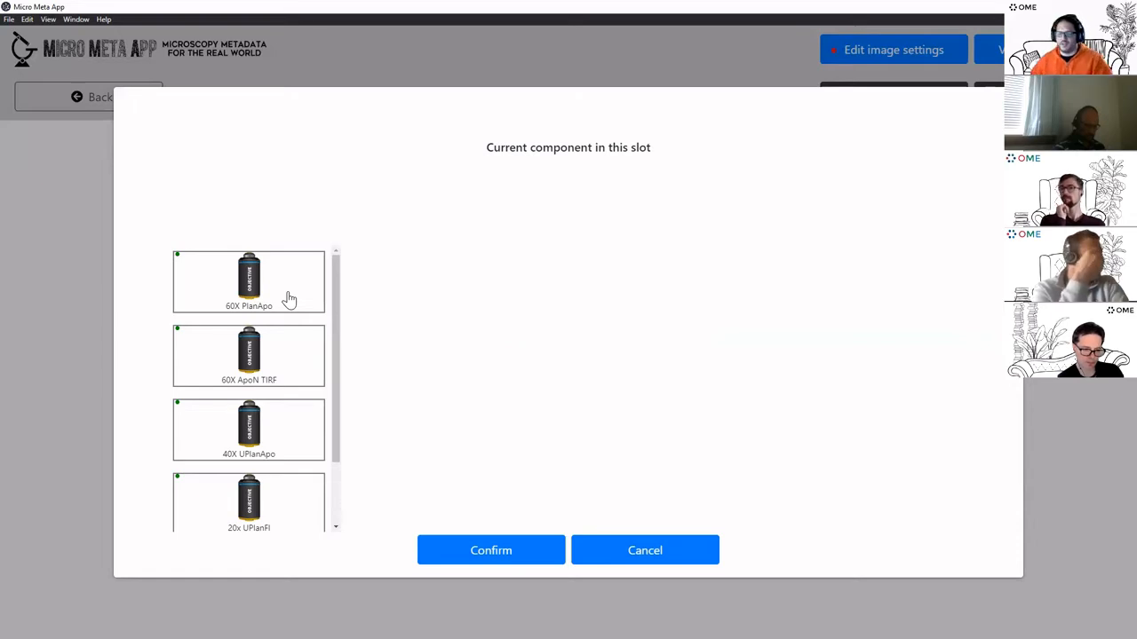
click(661, 553)
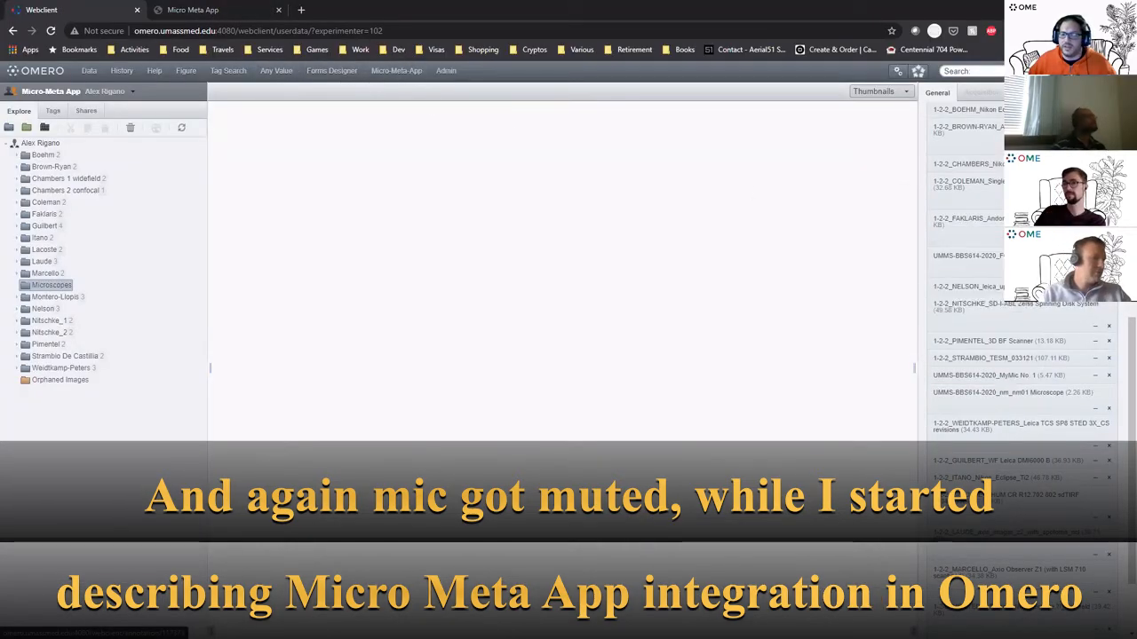
Switch to the Micro Meta App browser tab
scroll(1030, 284, up, 1)
scroll(1030, 284, up, 3)
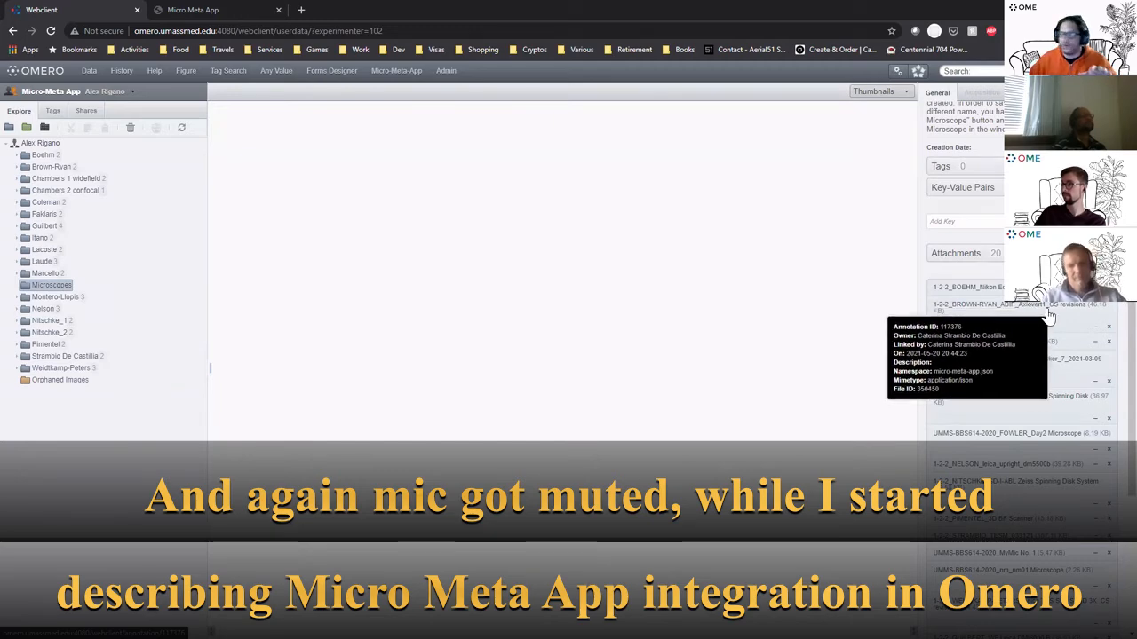
click(249, 10)
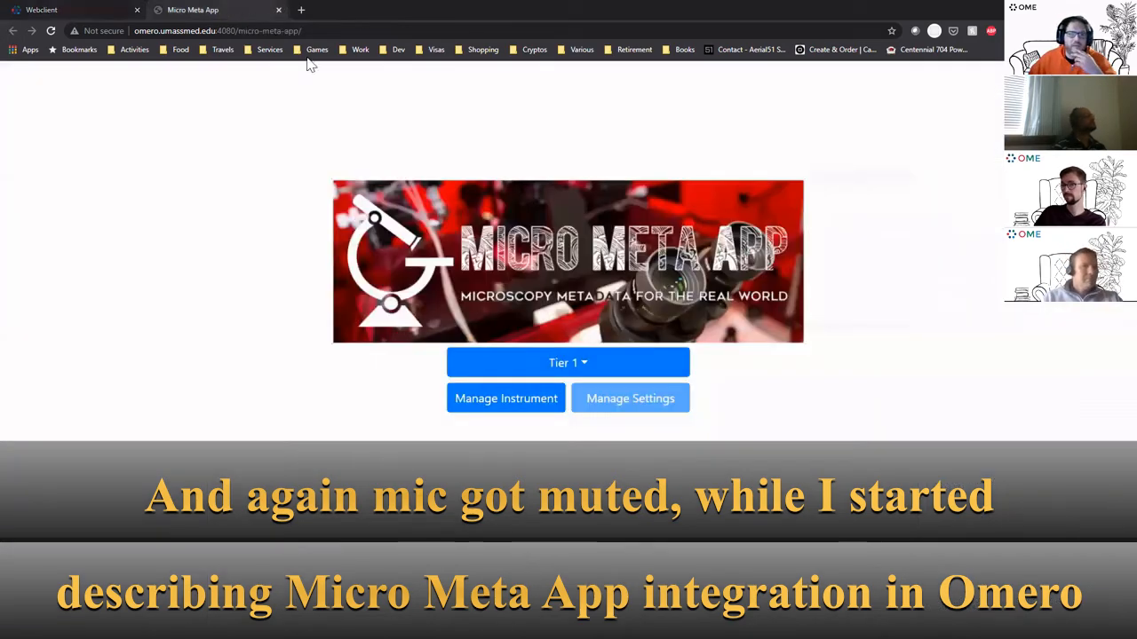
Close the Micro Meta App tab, relaunch it from OMERO and select Tier 3
middle_click(188, 11)
click(373, 72)
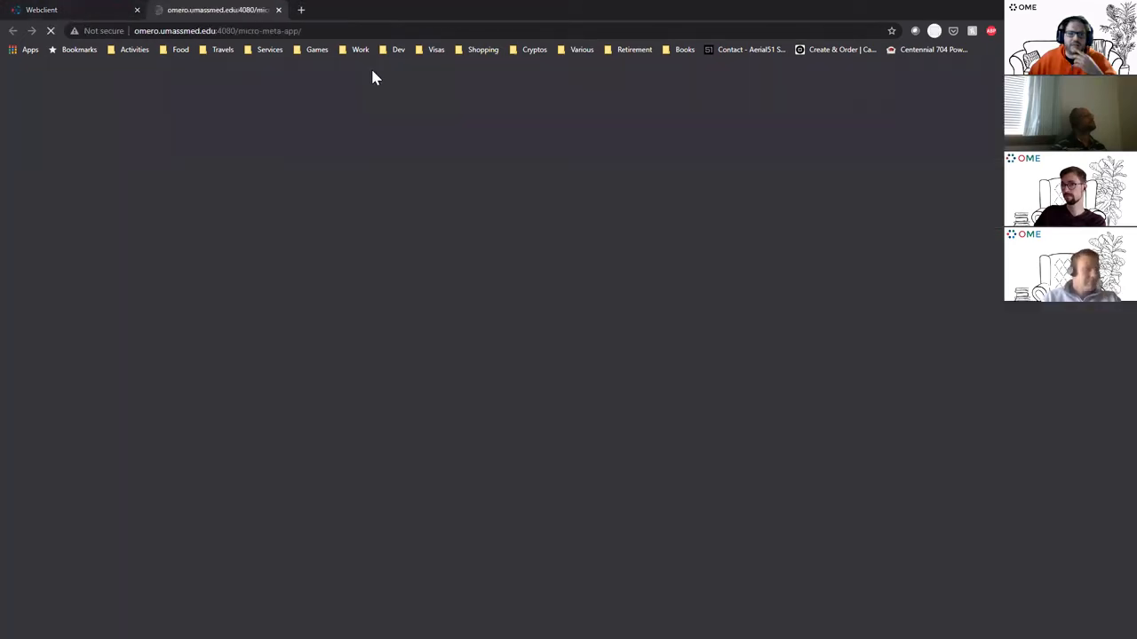
click(563, 366)
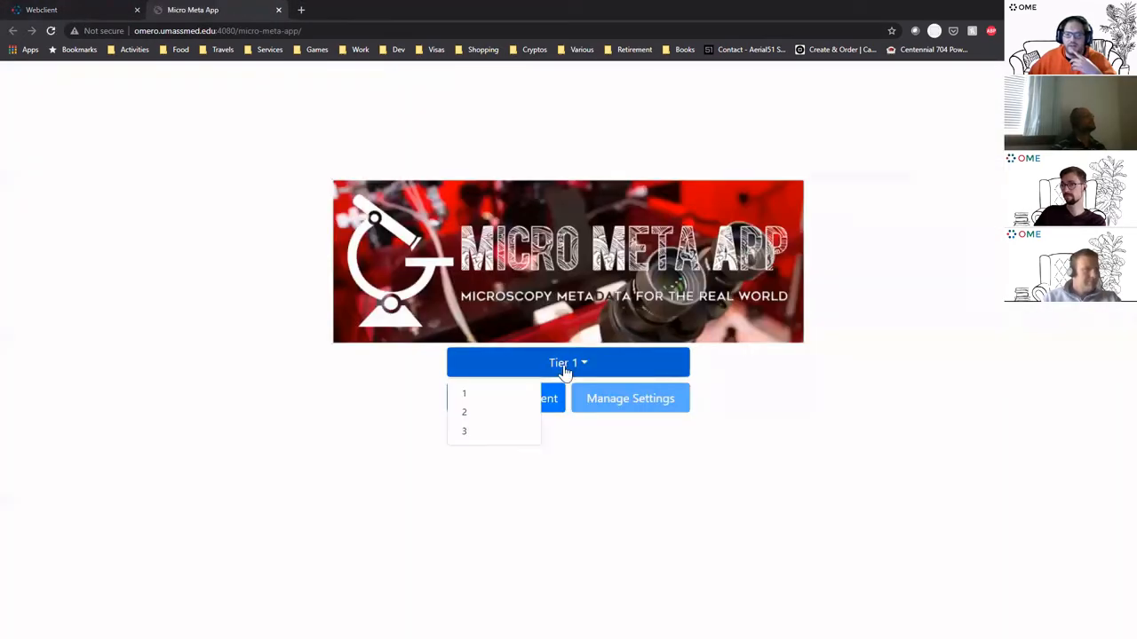
click(505, 432)
Manage an instrument loaded from the repository, choosing Olympus/Computer Vision Laboratory as manufacturer
click(514, 406)
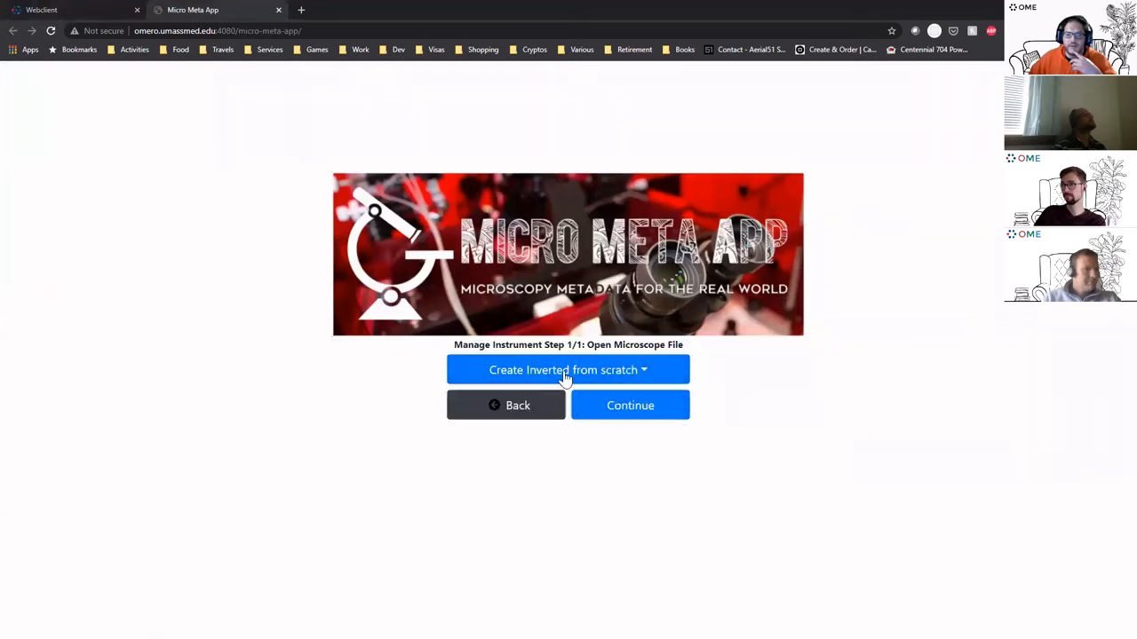
click(565, 373)
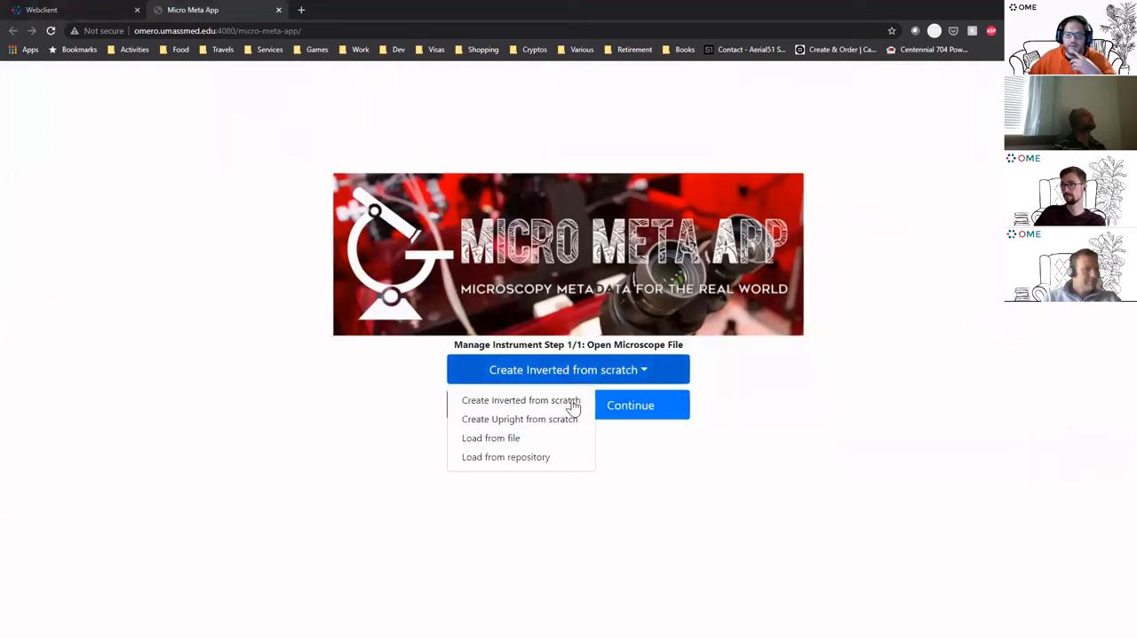
click(538, 464)
click(600, 381)
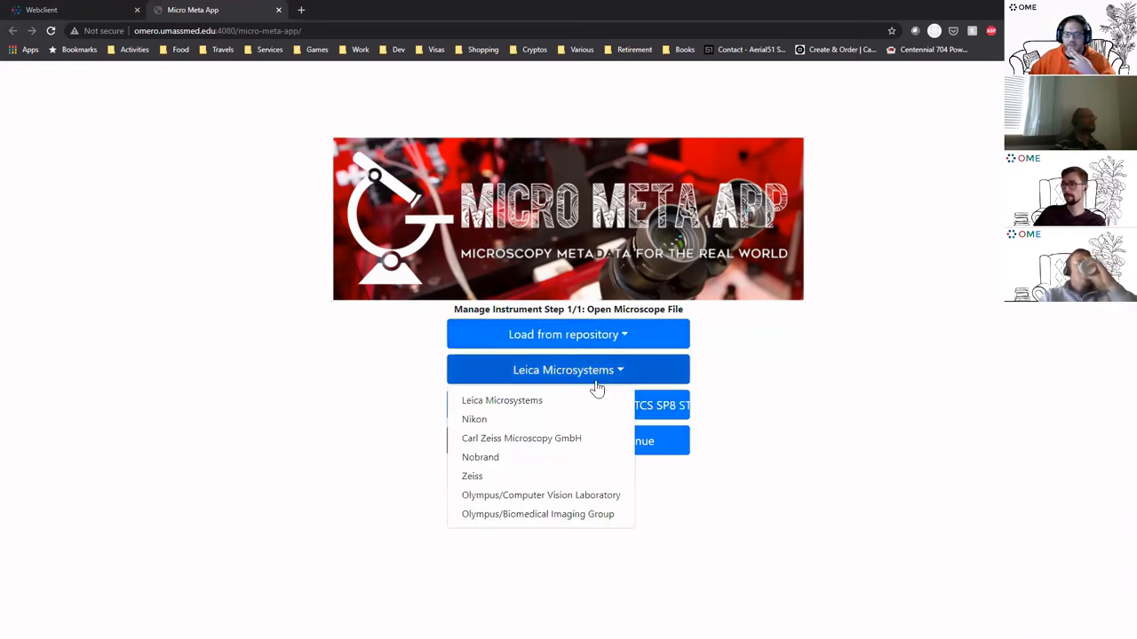
click(567, 400)
click(568, 404)
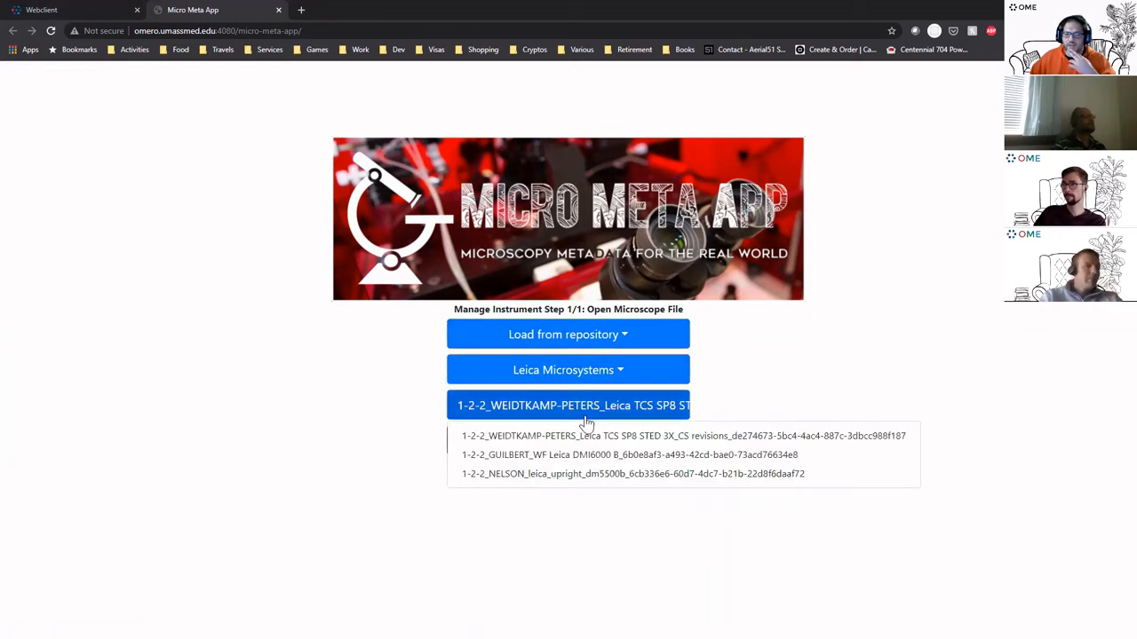
click(604, 376)
click(543, 496)
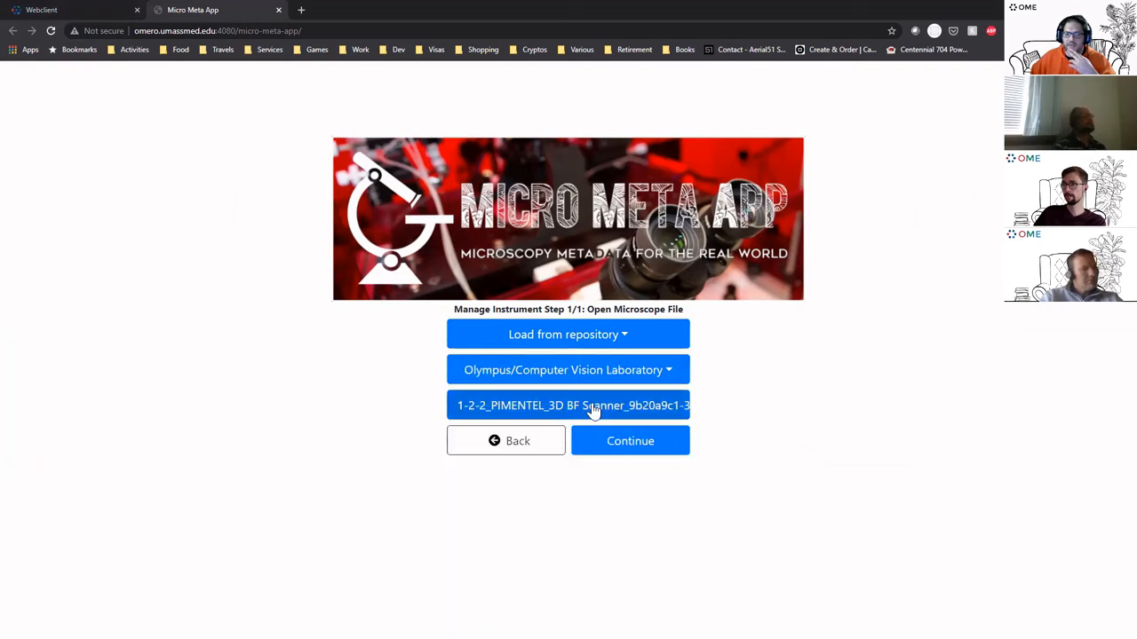